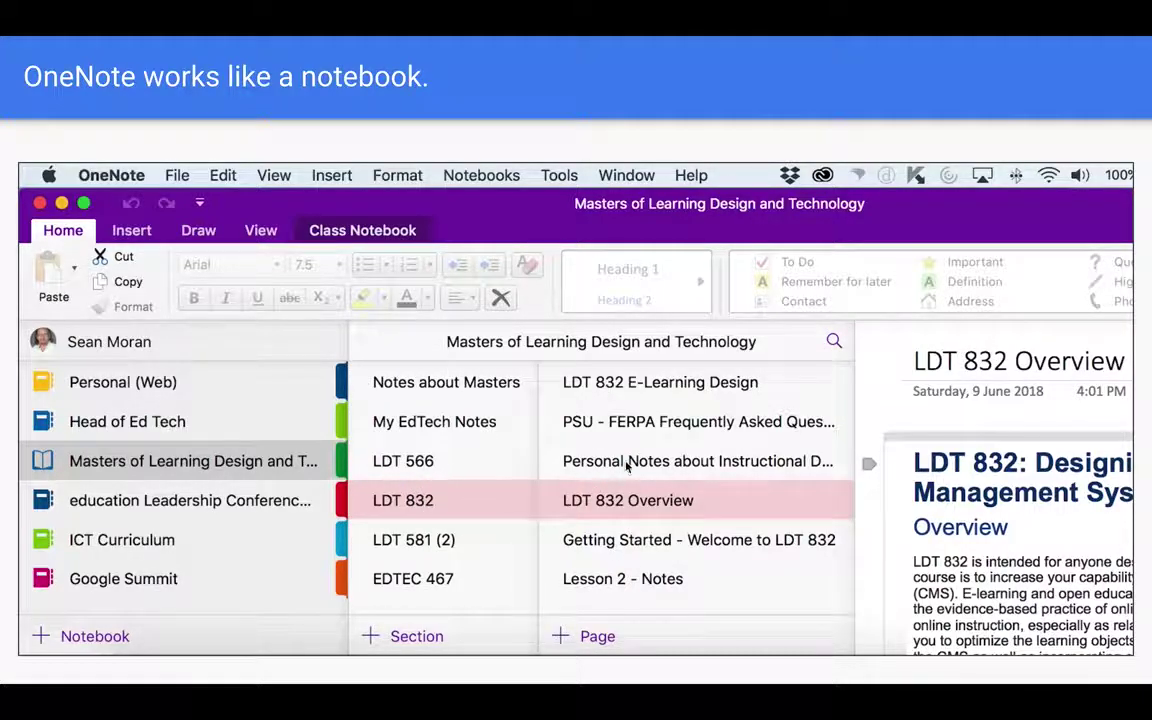
- Advance the slides through to slide 11, 'A Live Demo', leaving presentation mode
mouse_move(614, 477)
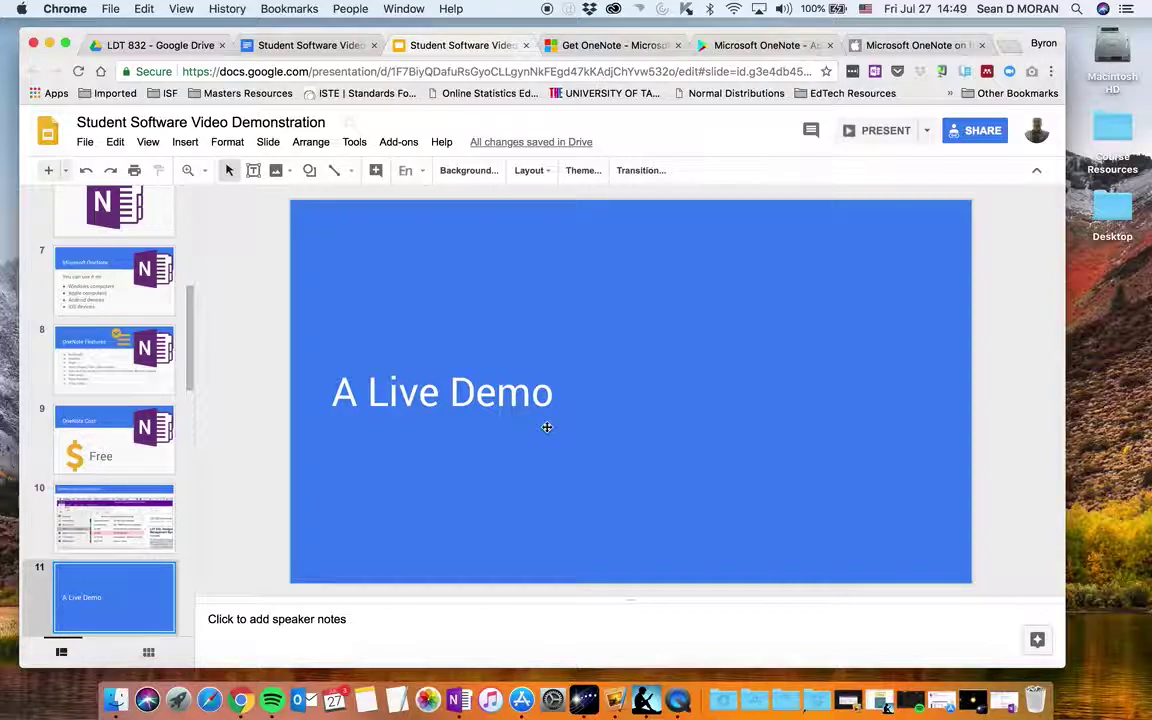
- Bring the OneNote School Notebook forward, showing Math's Numbers & Functions page
left_click(460, 697)
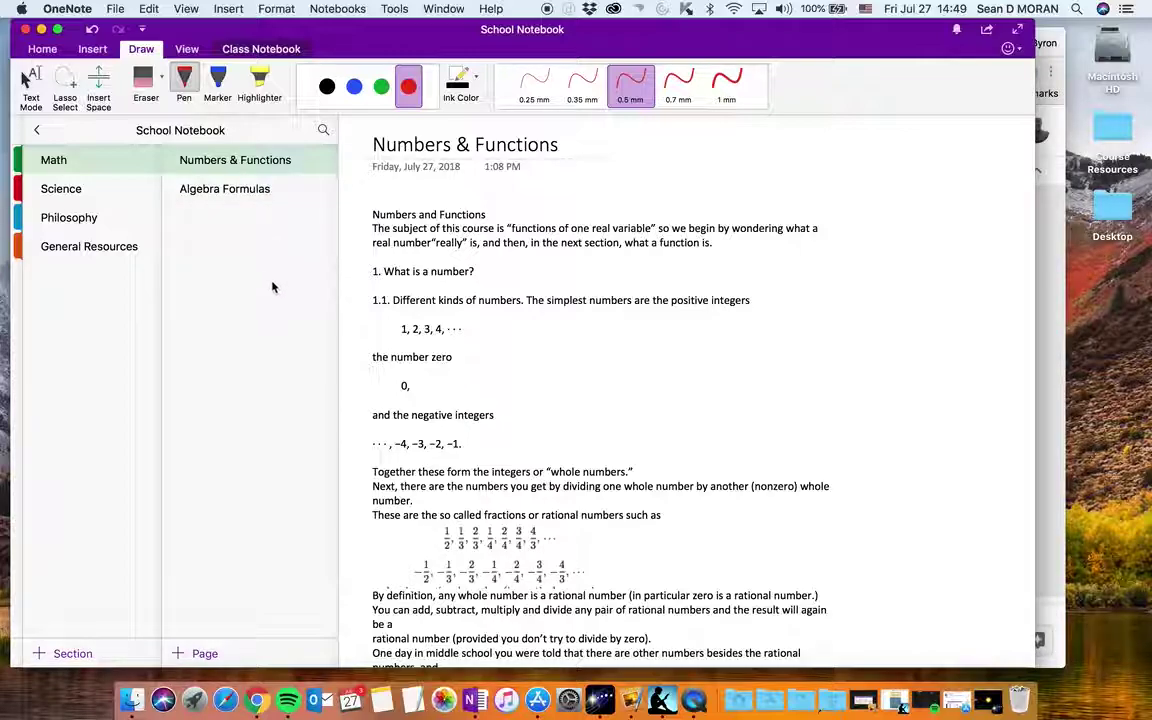
- Drag Algebra_Cheat_Sheet.pdf from Finder onto Numbers & Functions and attach it as a file icon
left_click(131, 700)
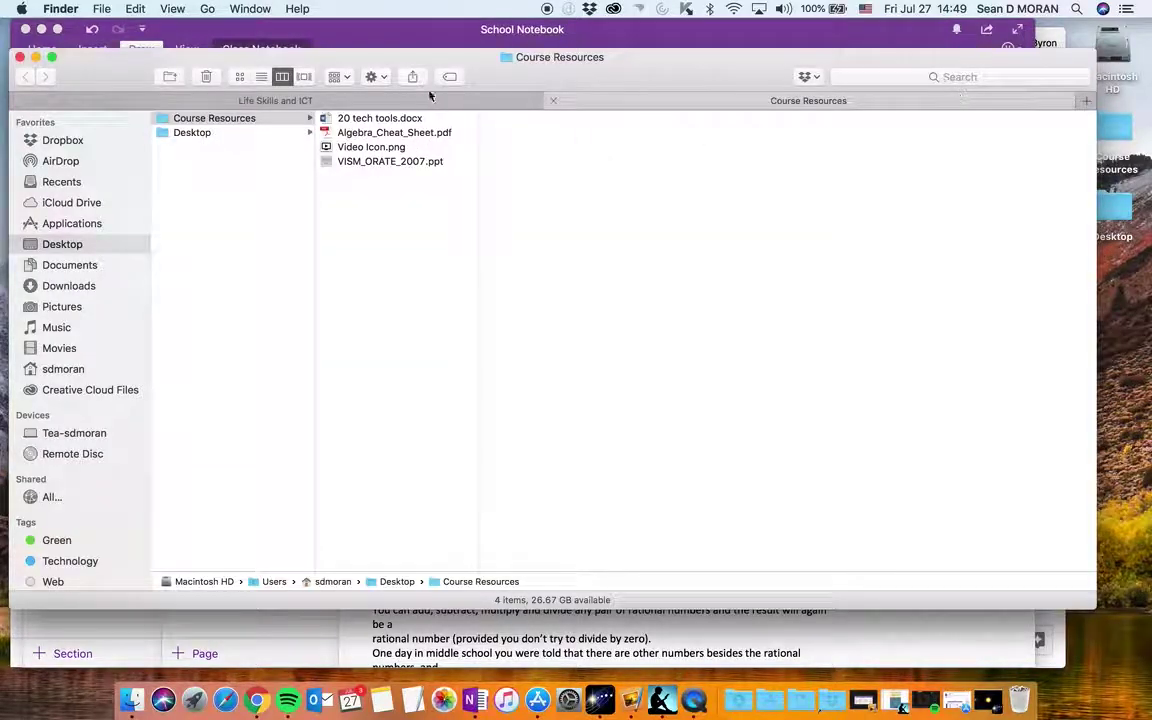
left_click(330, 132)
left_click(240, 77)
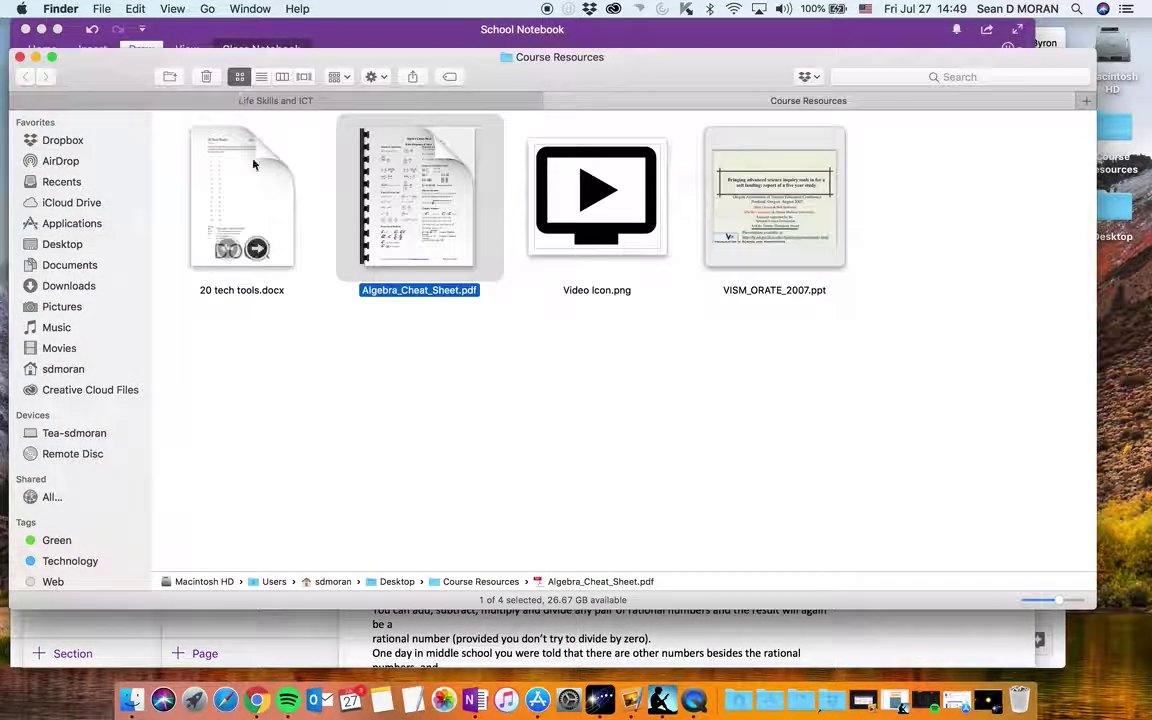
left_click_drag(80, 57, 503, 444)
mouse_move(797, 540)
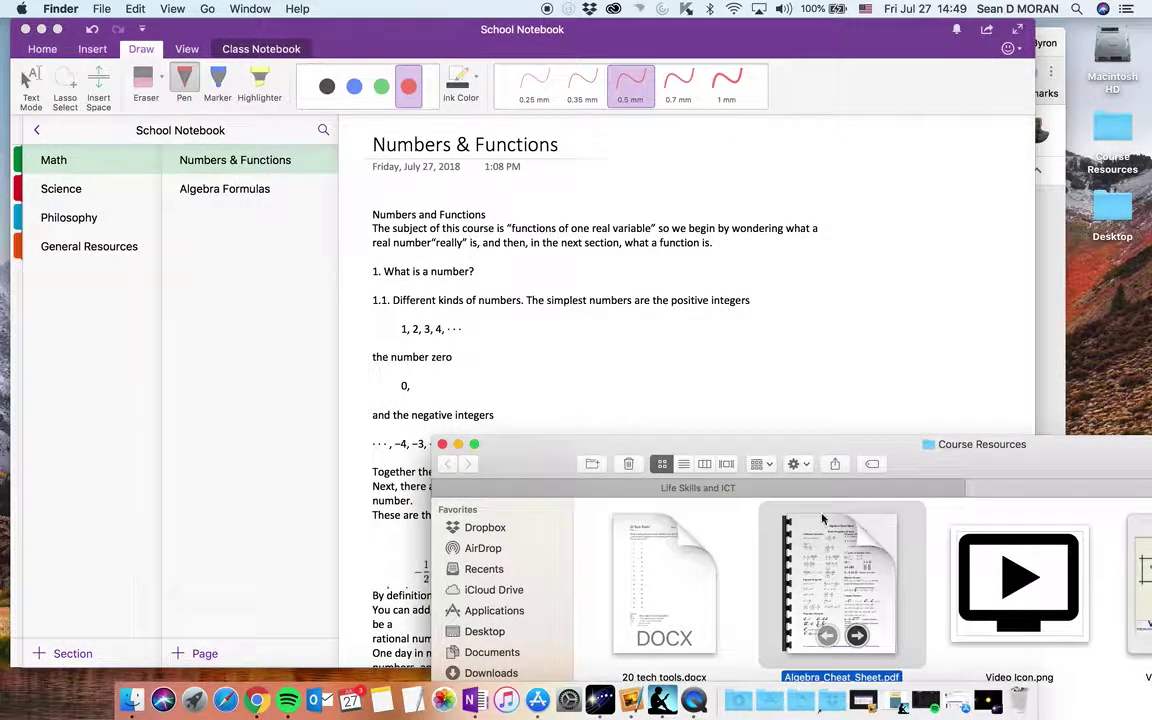
left_click_drag(822, 518, 852, 250)
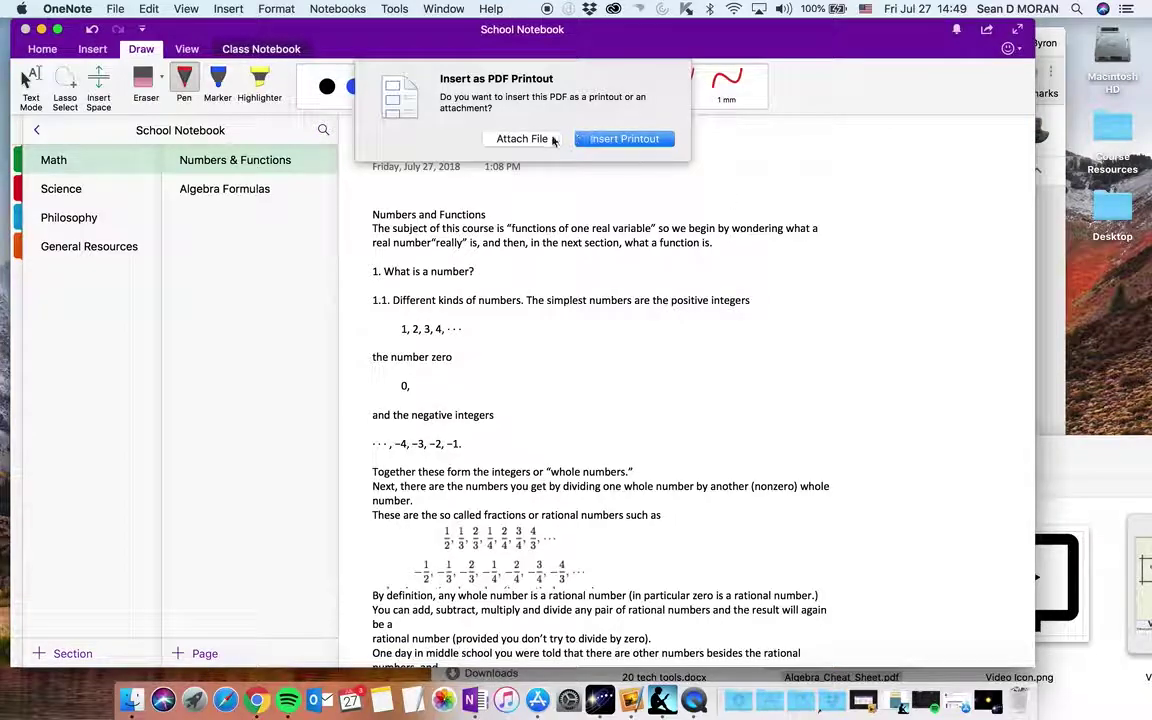
left_click(522, 139)
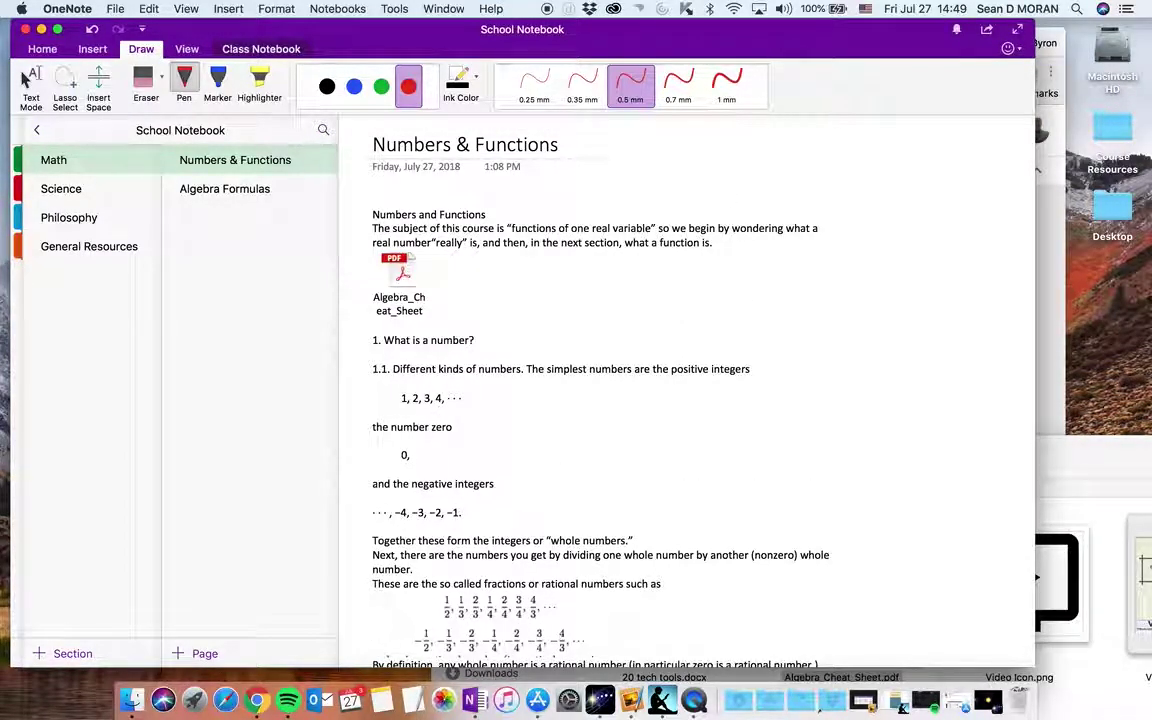
left_click(56, 51)
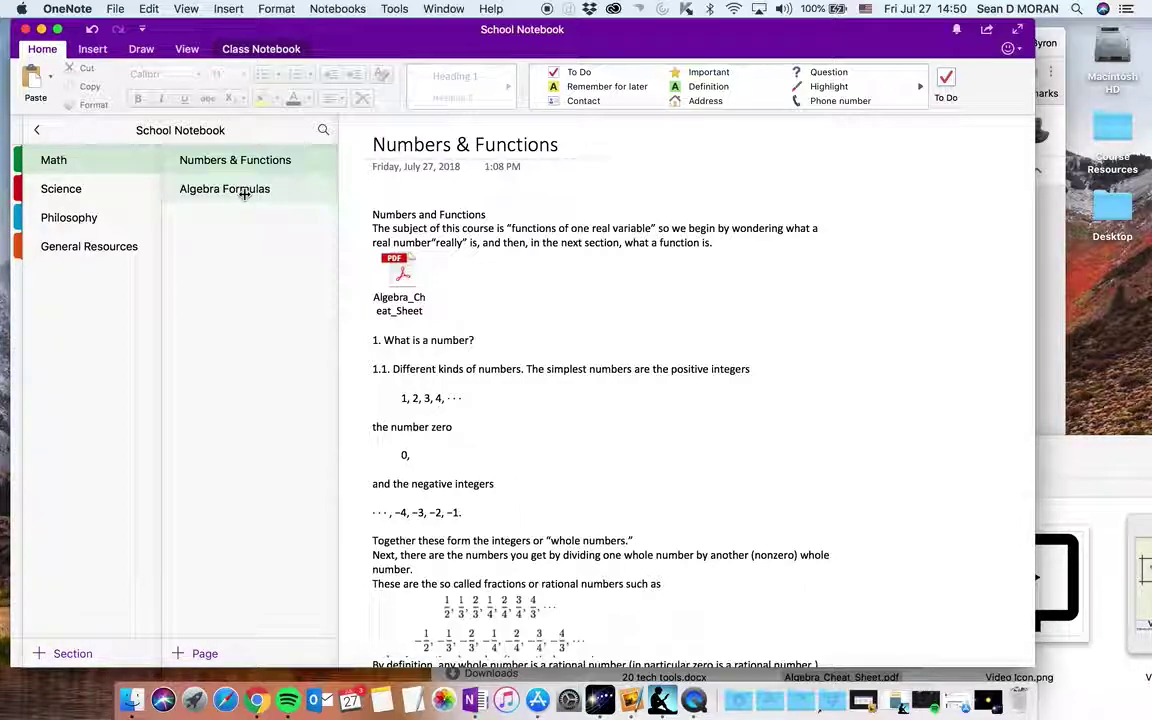
- Drop Algebra_Cheat_Sheet.pdf onto the Algebra Formulas page and insert its pages as a printout
left_click(243, 195)
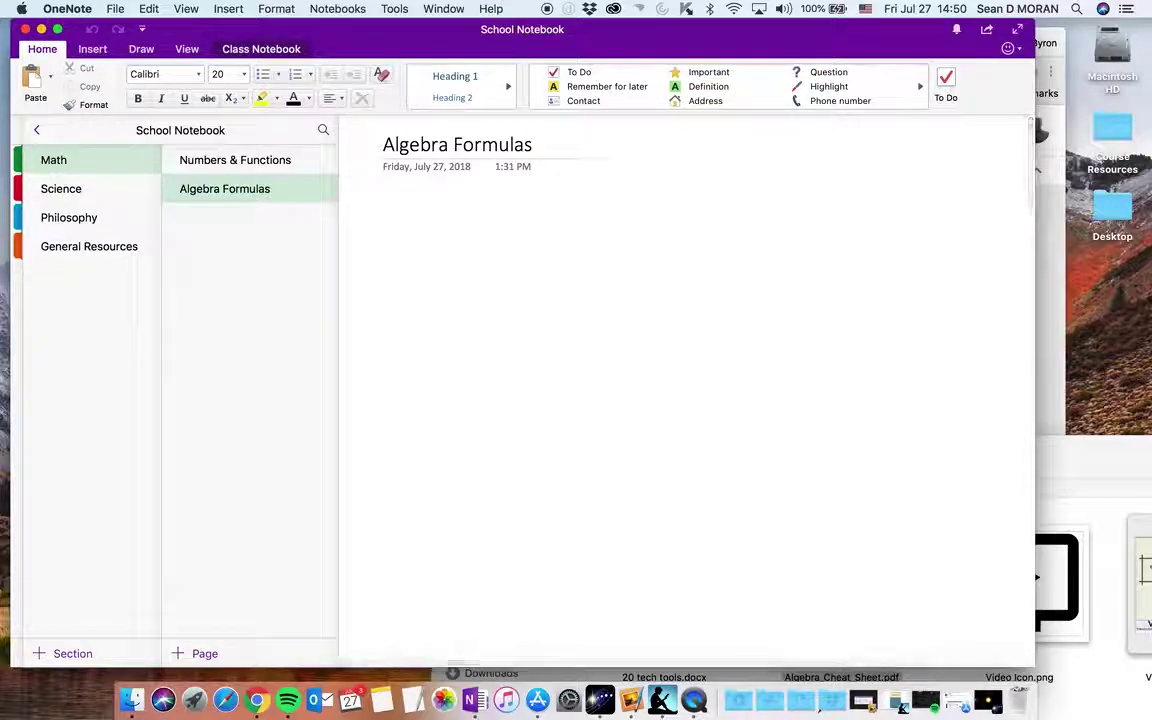
left_click(1070, 465)
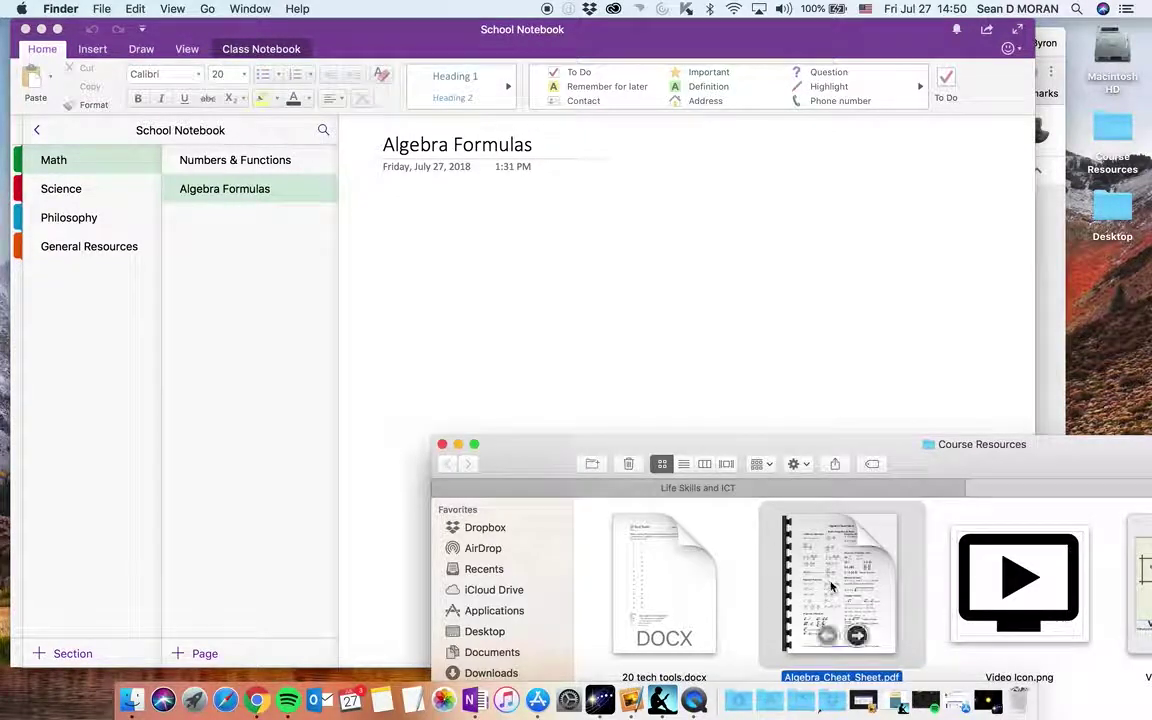
left_click_drag(830, 587, 542, 288)
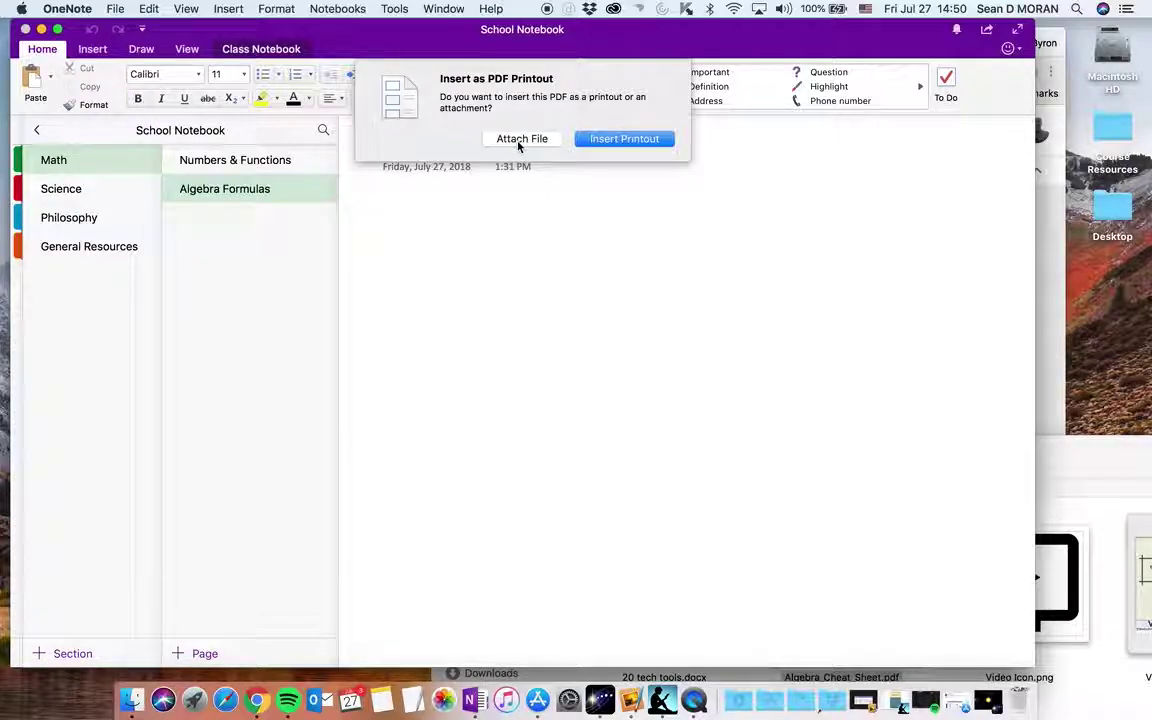
left_click(611, 140)
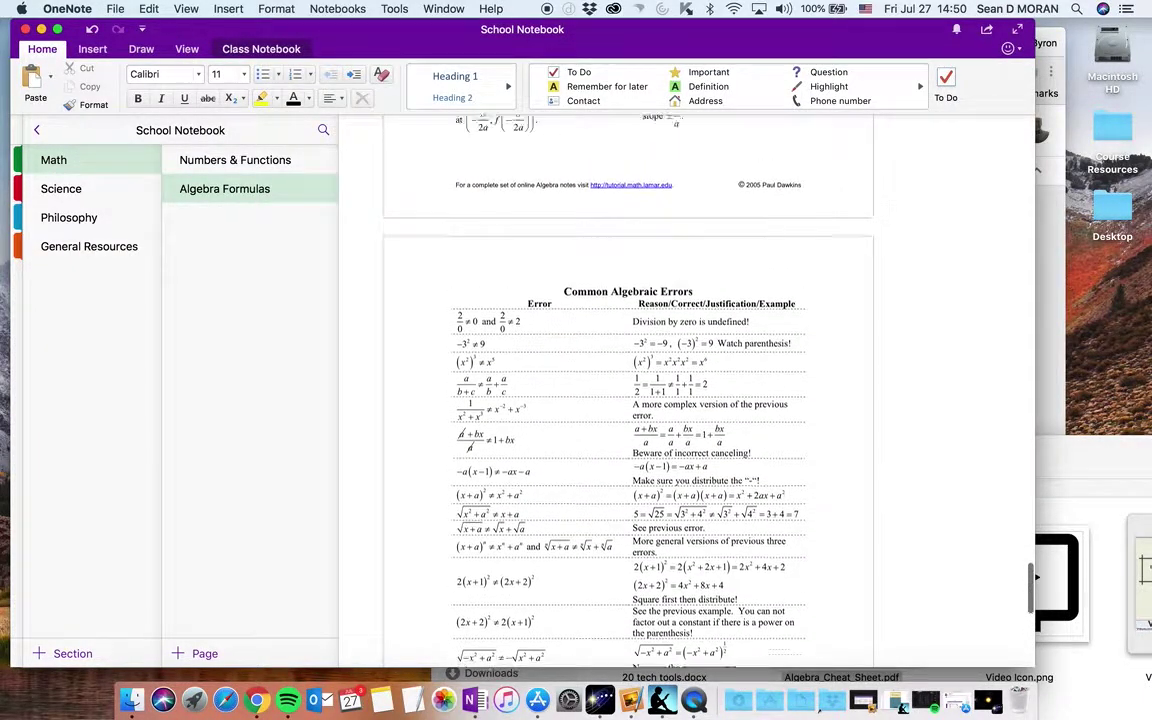
scroll(628, 390, "up", 20)
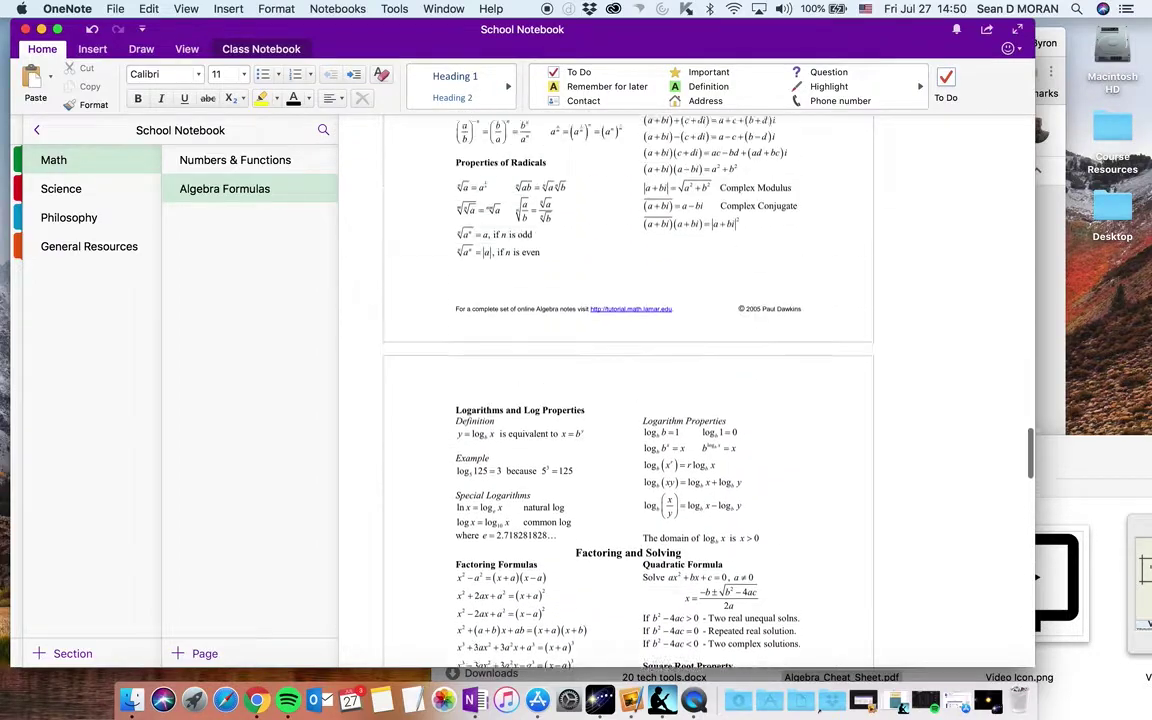
scroll(628, 390, "up", 20)
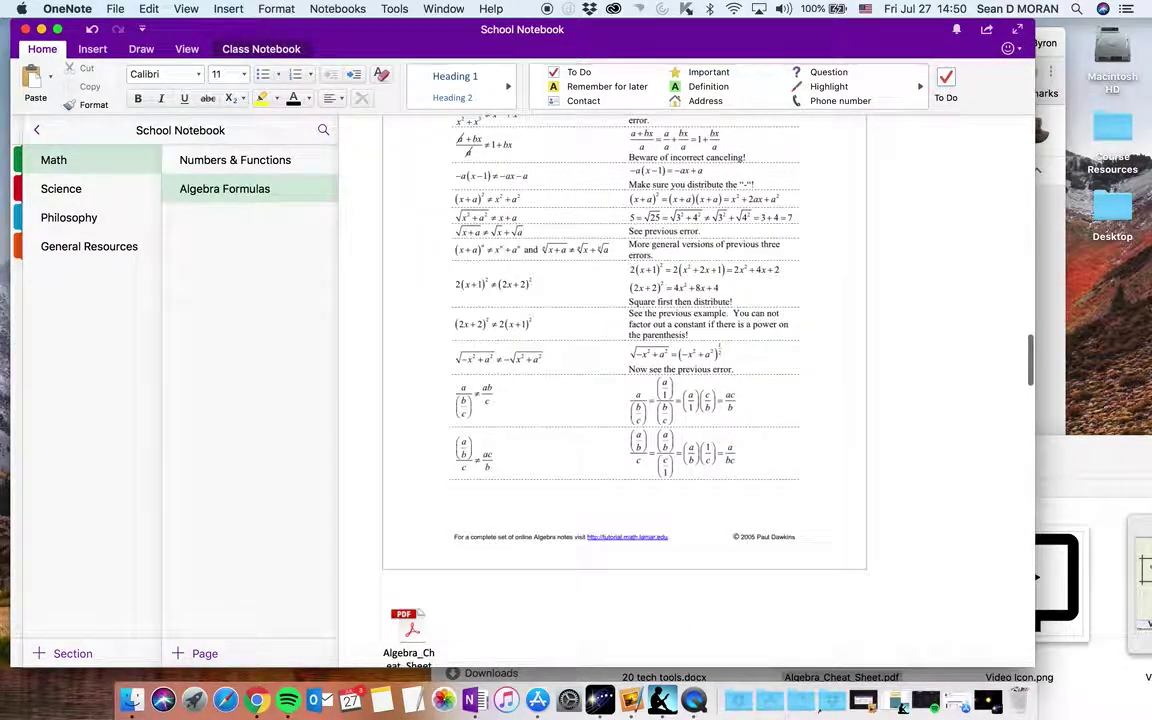
scroll(628, 390, "up", 12)
- Scribble red pen ink over the cylinder image on Science > Gasses, then return to Astronomy
left_click(58, 189)
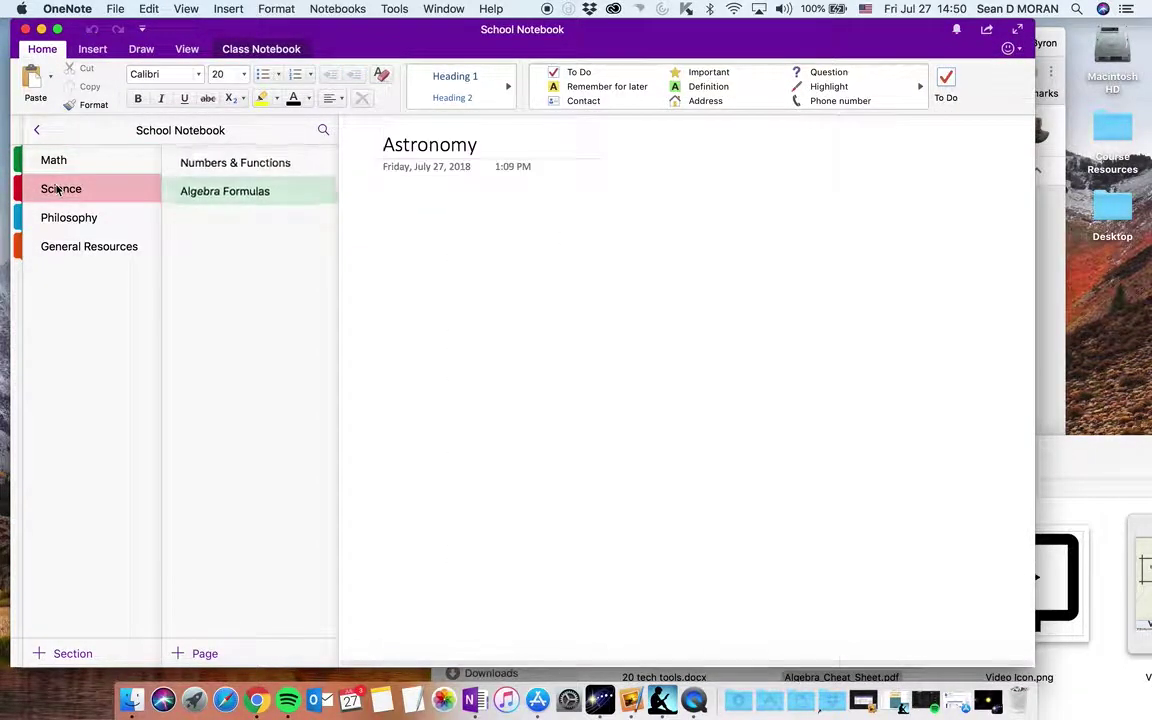
left_click(204, 161)
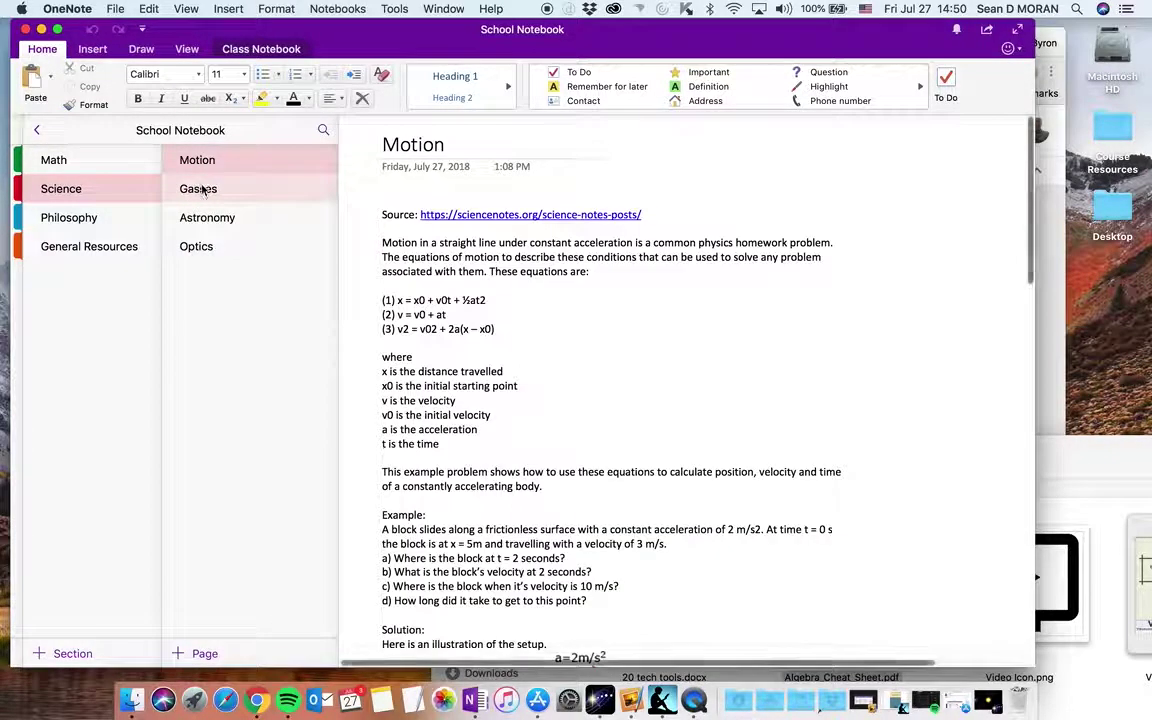
left_click(203, 190)
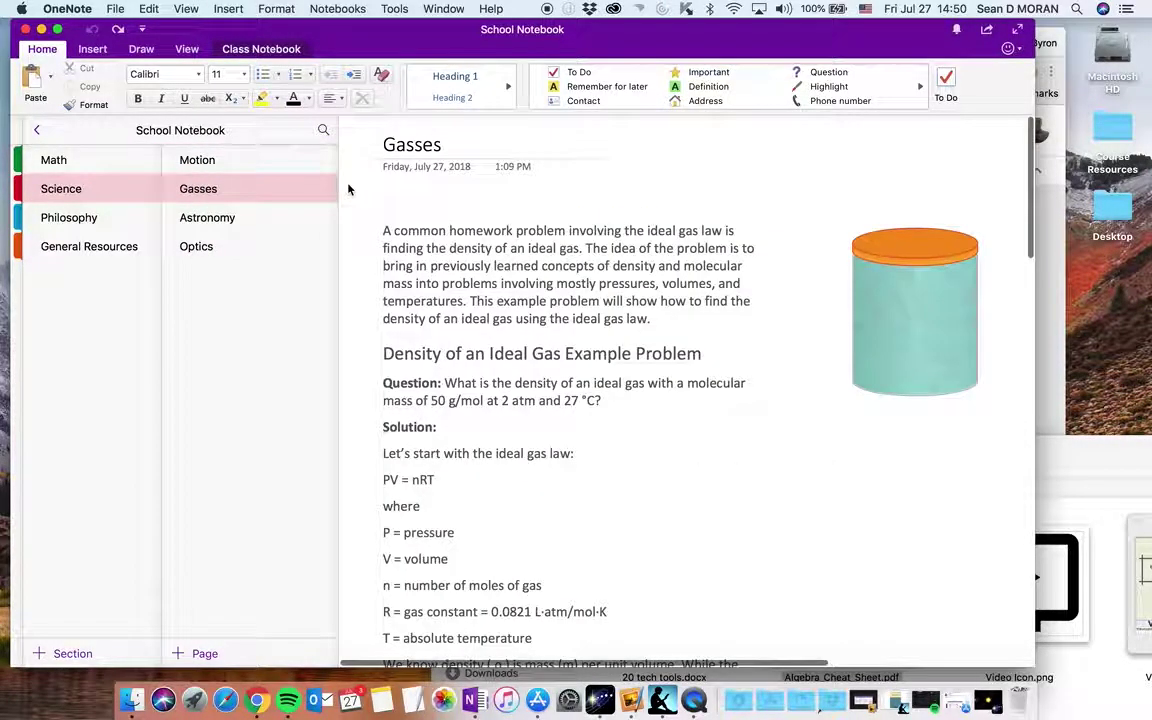
left_click(141, 50)
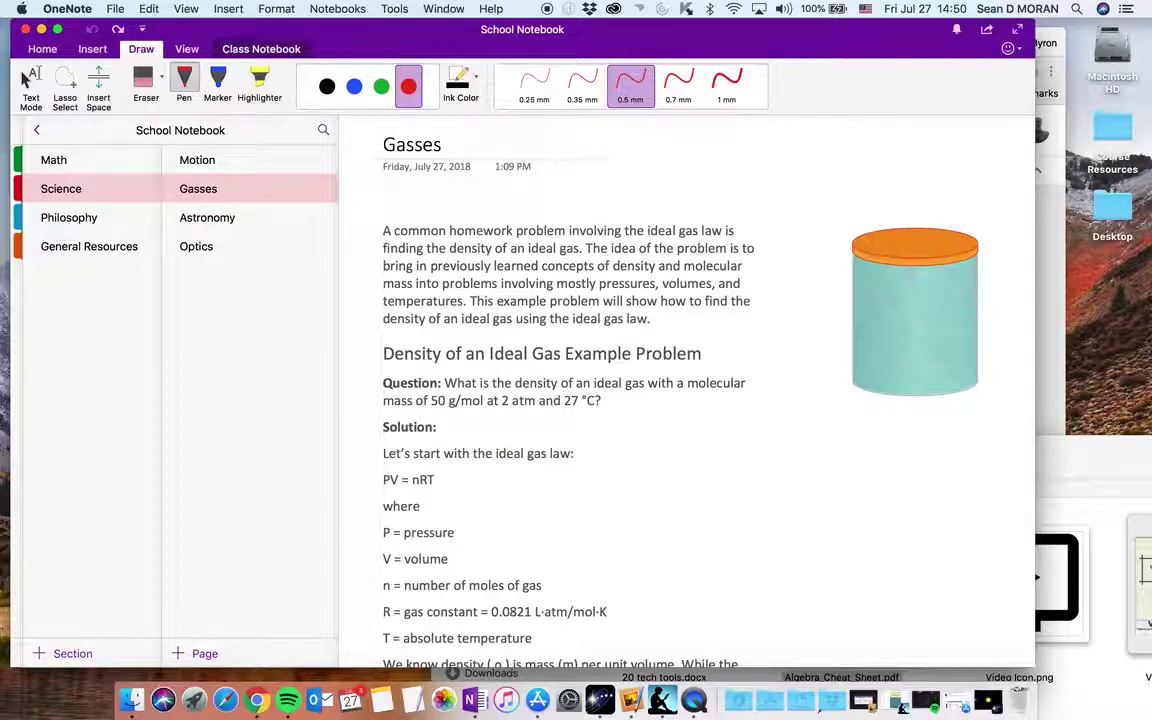
left_click_drag(900, 337, 958, 365)
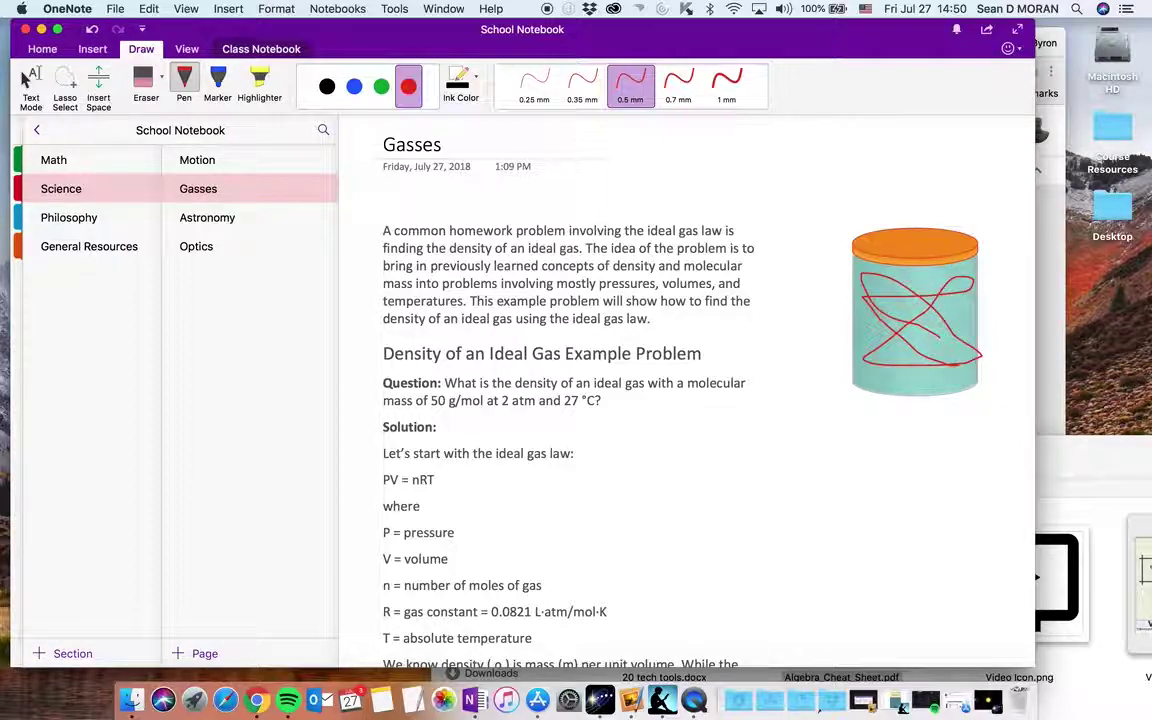
left_click(212, 221)
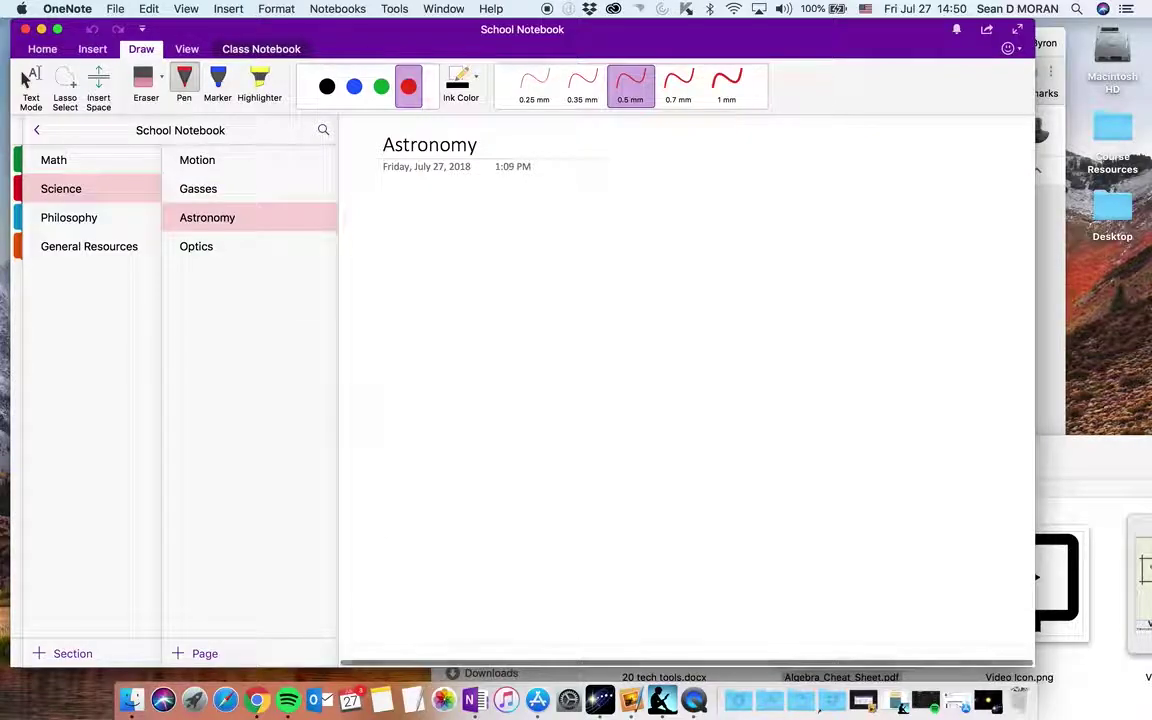
- Capture a Solar Walk solar system screenshot and place it on the Astronomy page
left_click(598, 701)
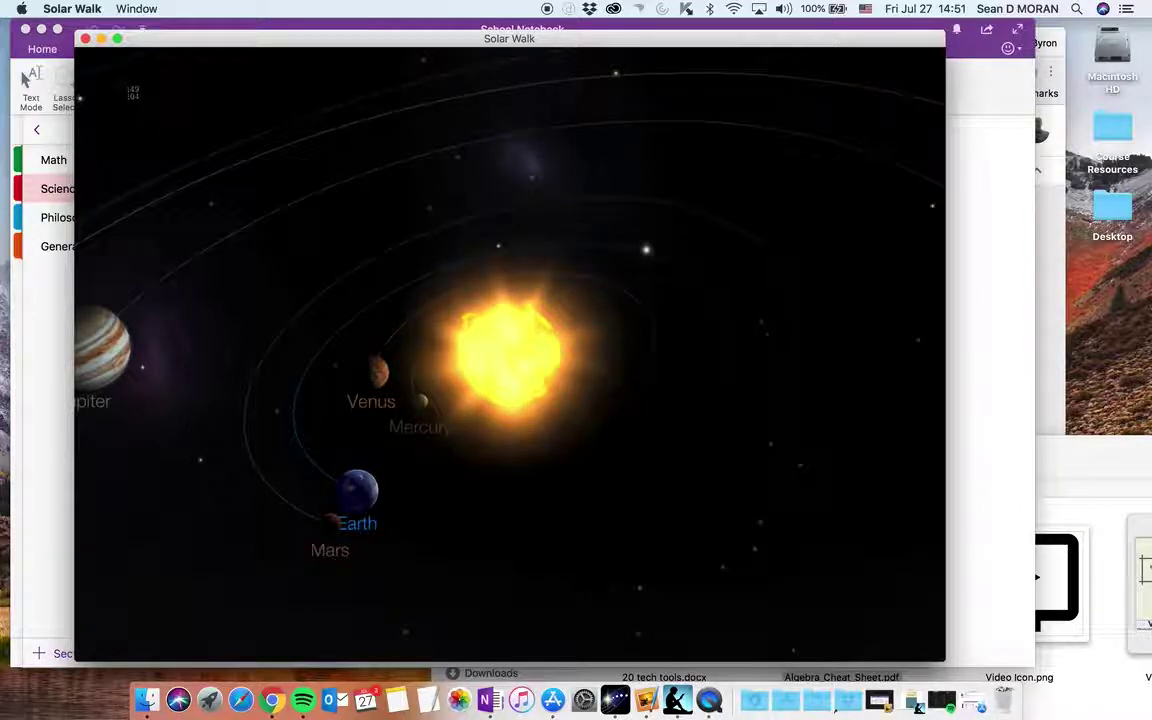
left_click_drag(113, 66, 885, 628)
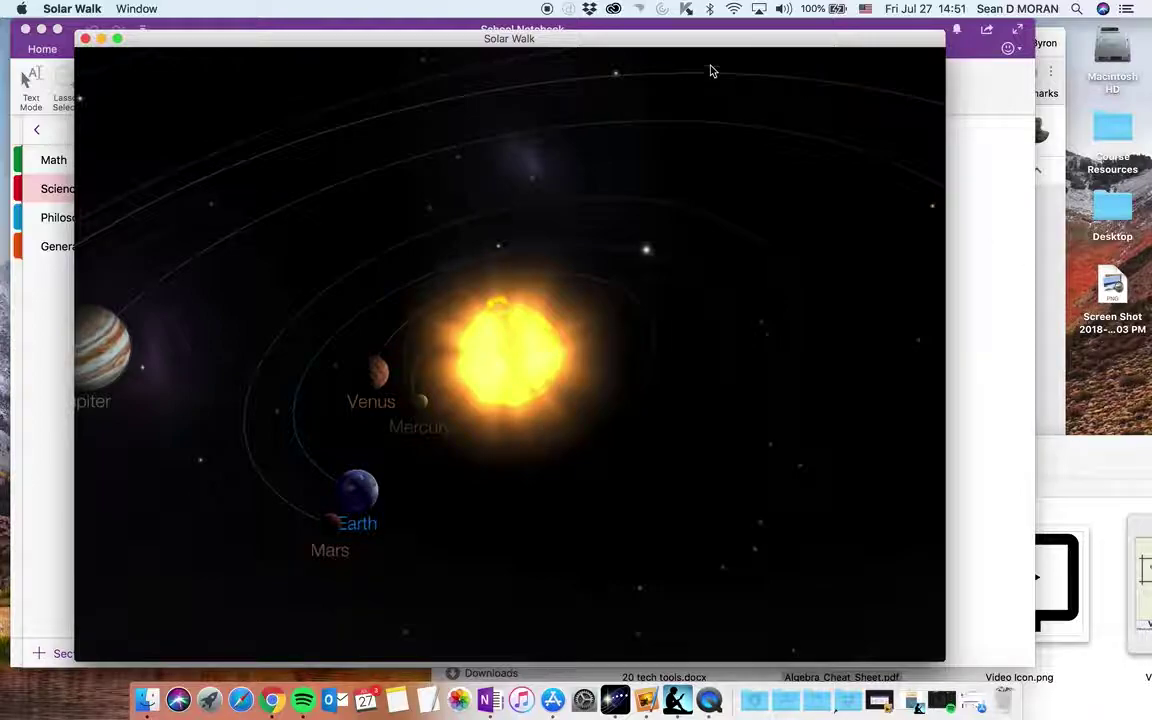
left_click(101, 38)
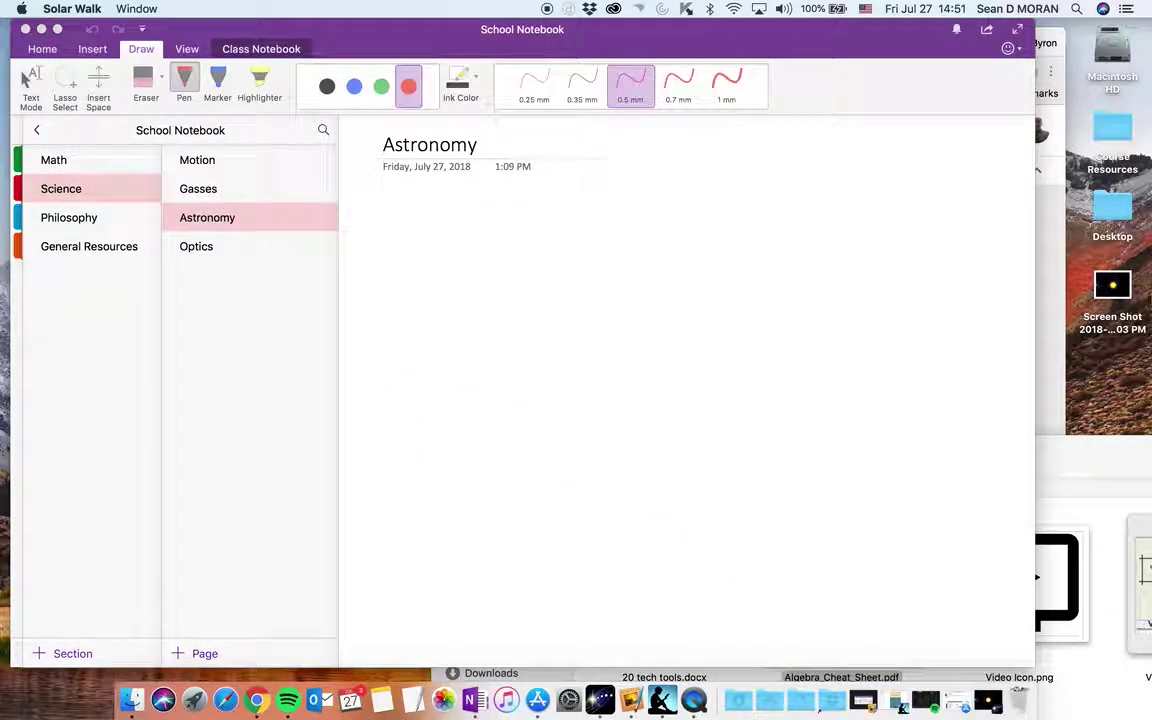
left_click_drag(1107, 294, 556, 294)
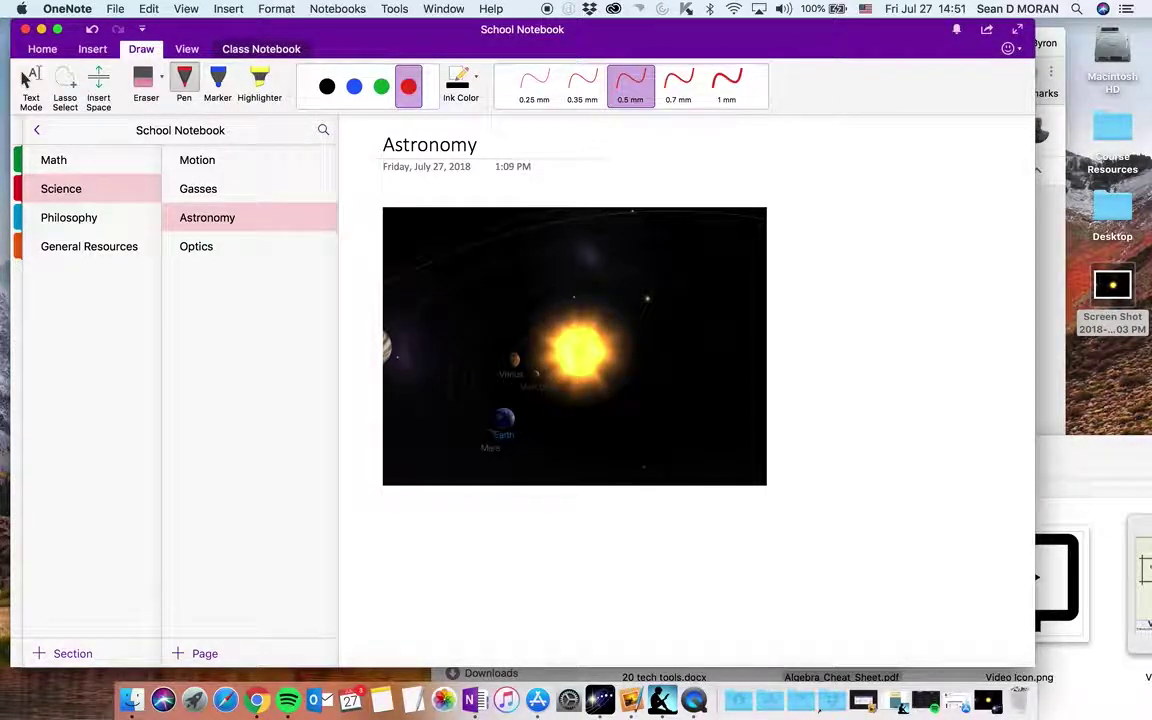
- Handwrite a red arrow and 'SUN' label on the sun, then go to Plato's Republic
left_click_drag(662, 521, 661, 577)
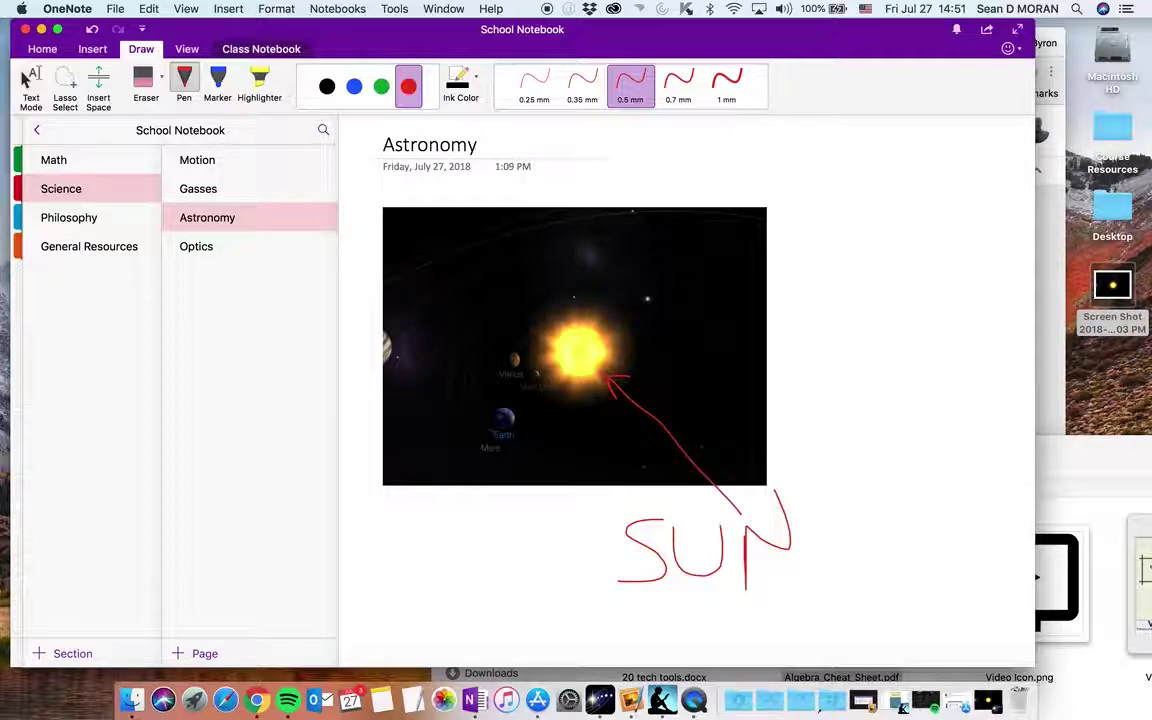
left_click(80, 217)
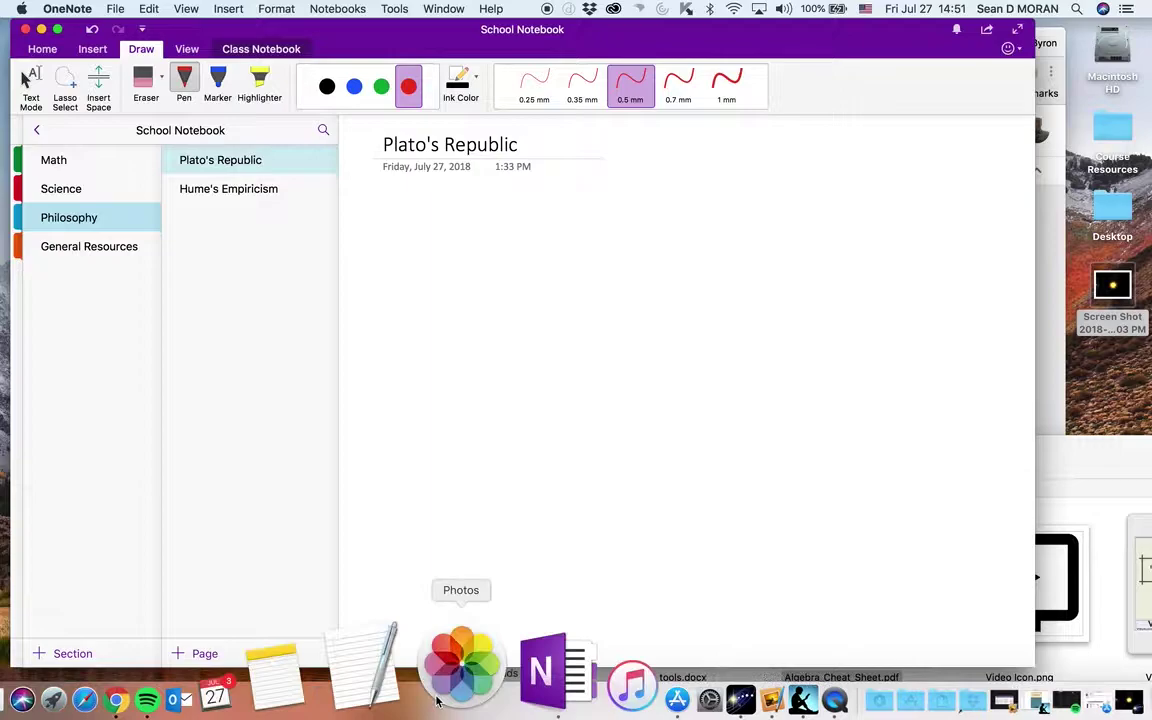
- In Kindle's Notebook, copy the page 296 Republic passage from 'For these reasons' to 'agreed.'
left_click(657, 692)
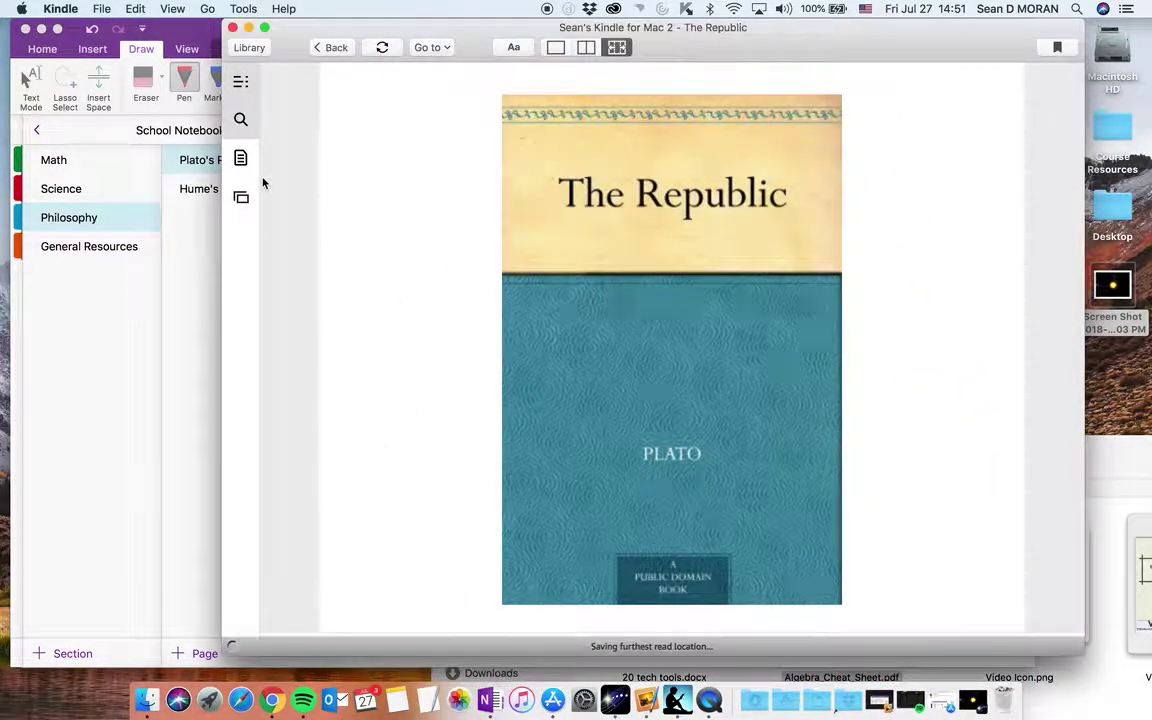
left_click(240, 158)
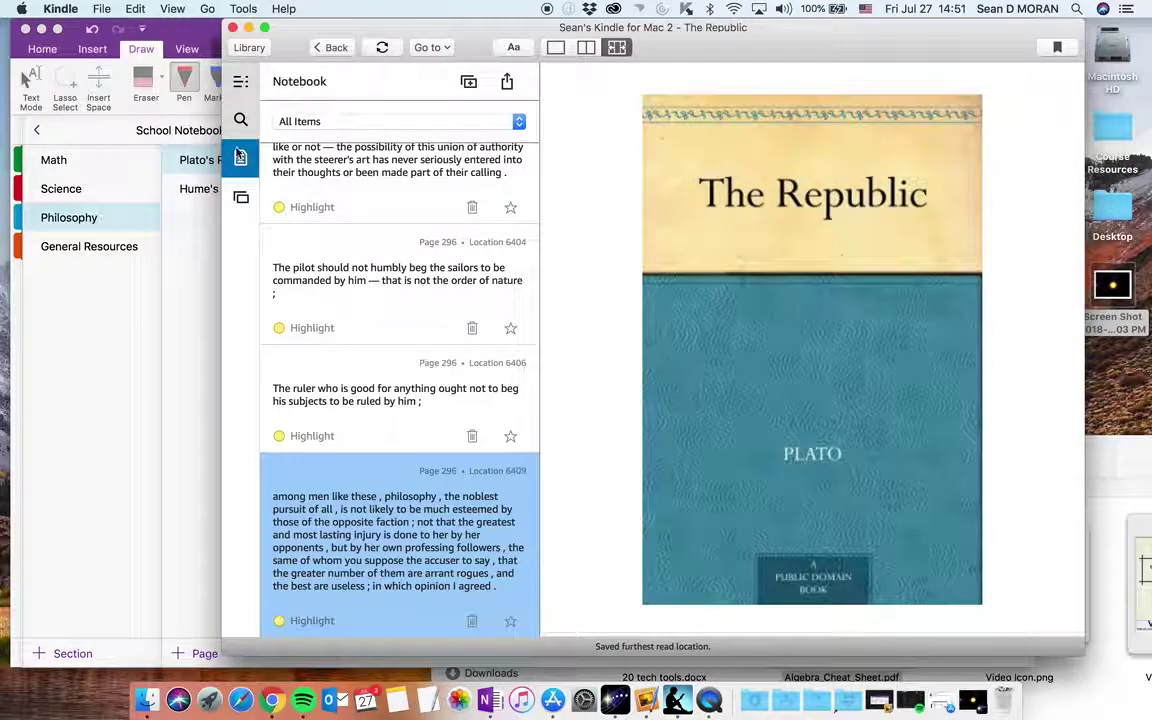
left_click(502, 399)
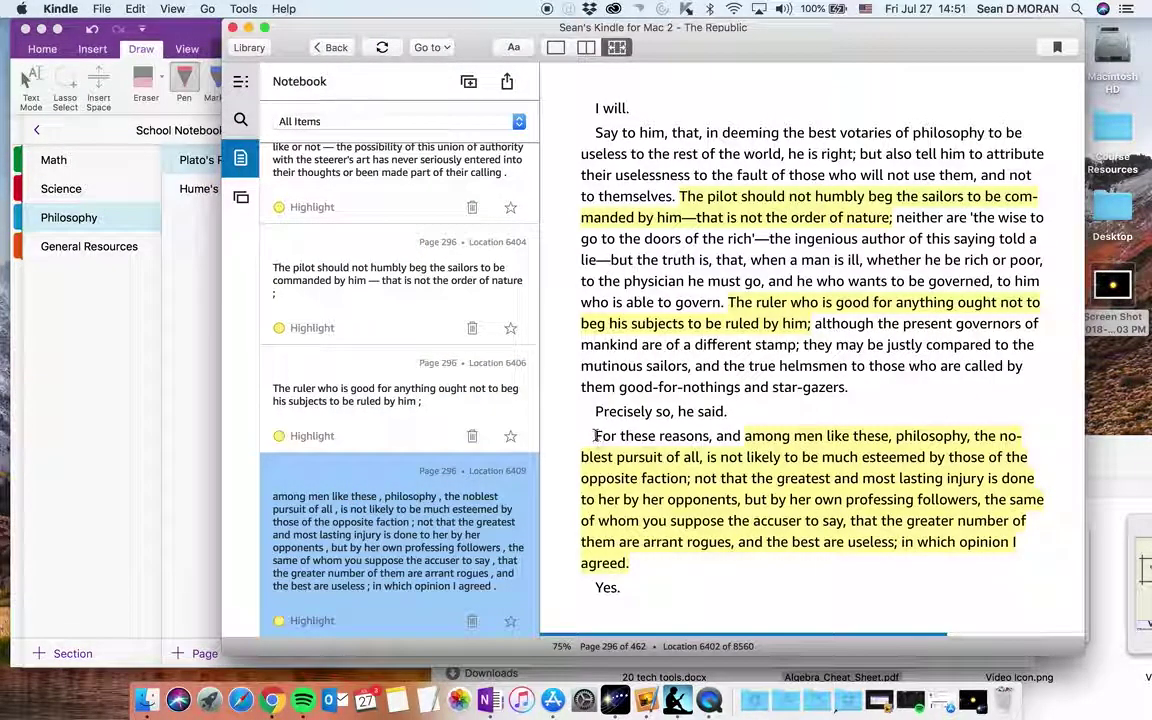
left_click_drag(596, 436, 652, 563)
key("super+c")
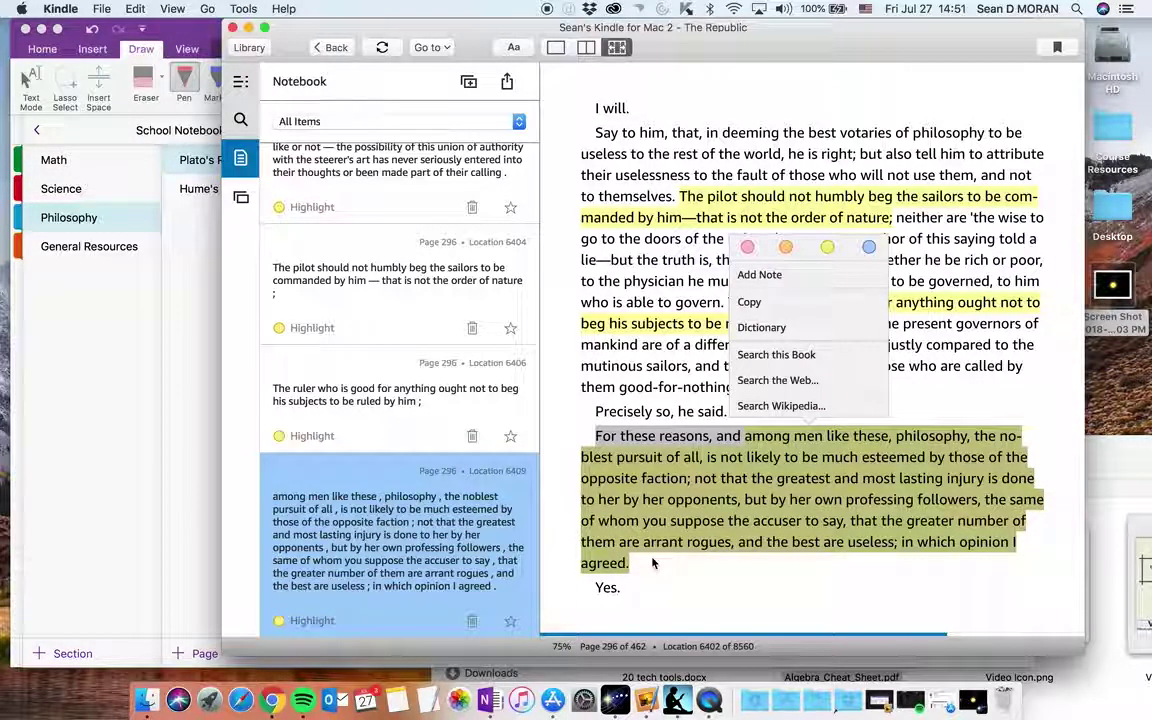
left_click(652, 563)
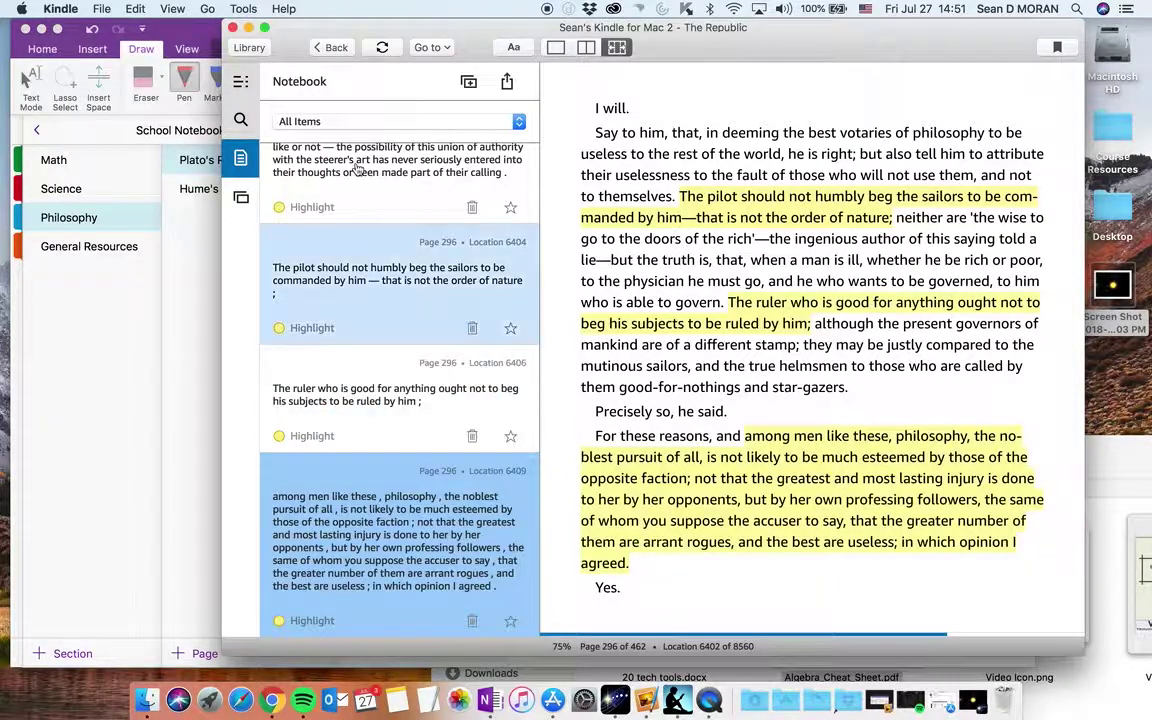
left_click(248, 27)
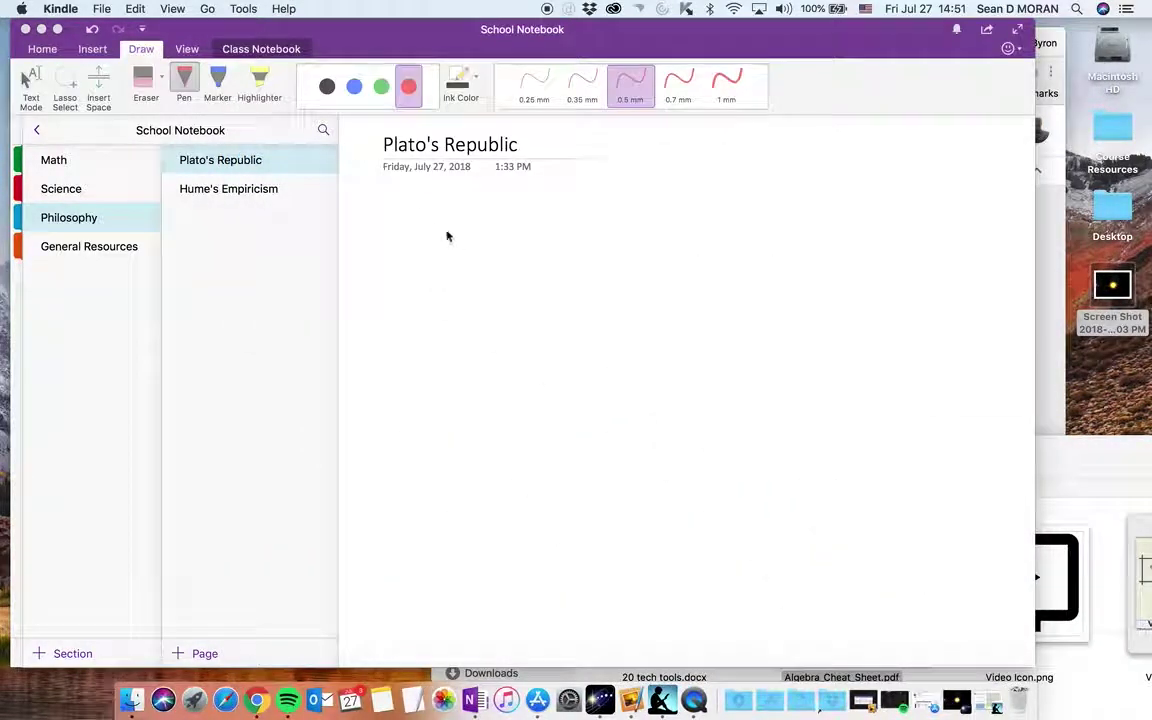
- Paste the Kindle passage with its 'Plato. The Republic (p. 296). Kindle Edition.' citation
left_click(455, 247)
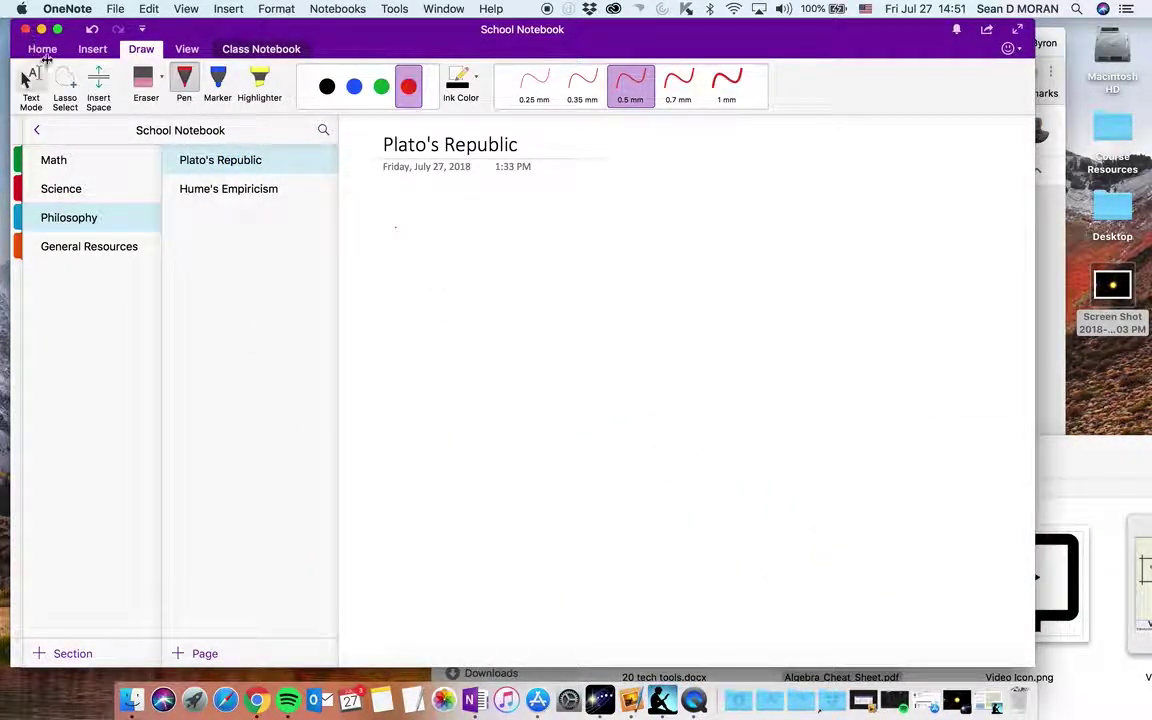
left_click(42, 48)
left_click(42, 48)
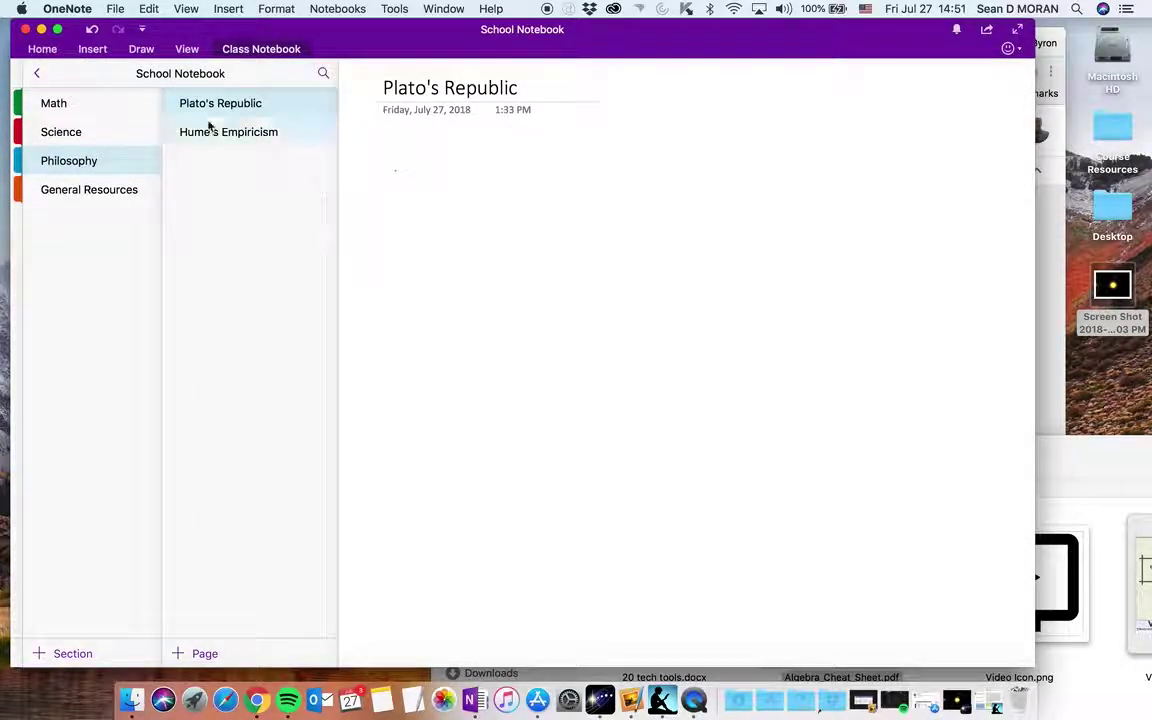
left_click(42, 48)
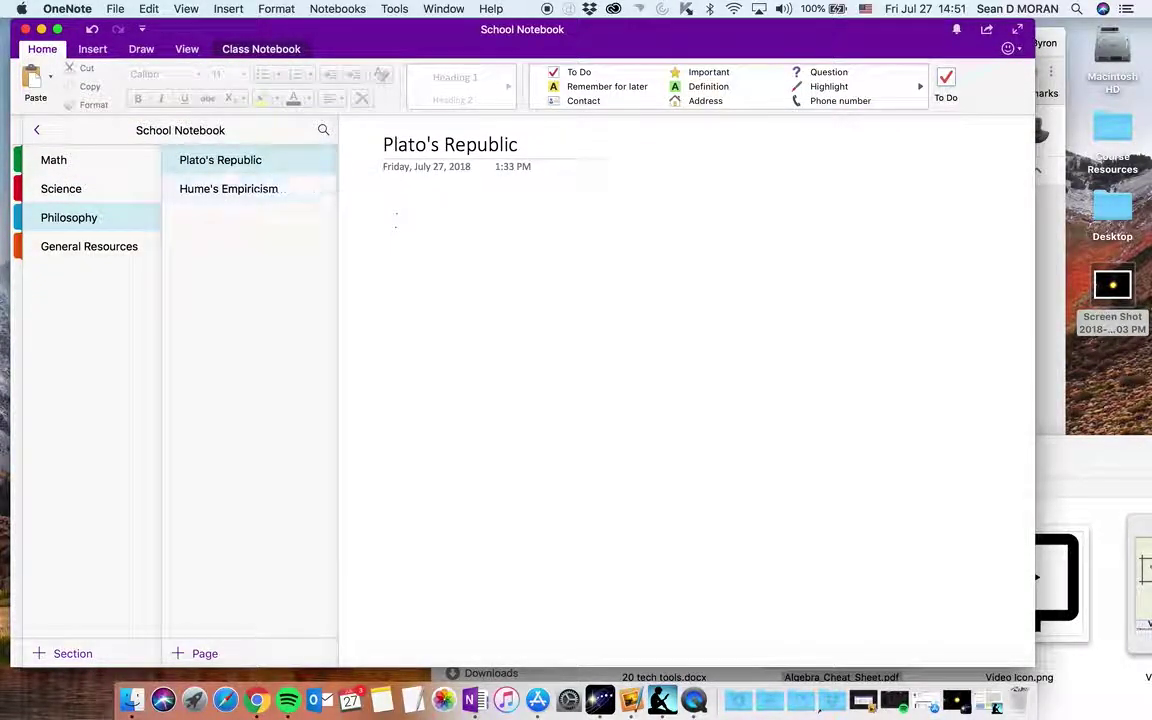
key("super+v")
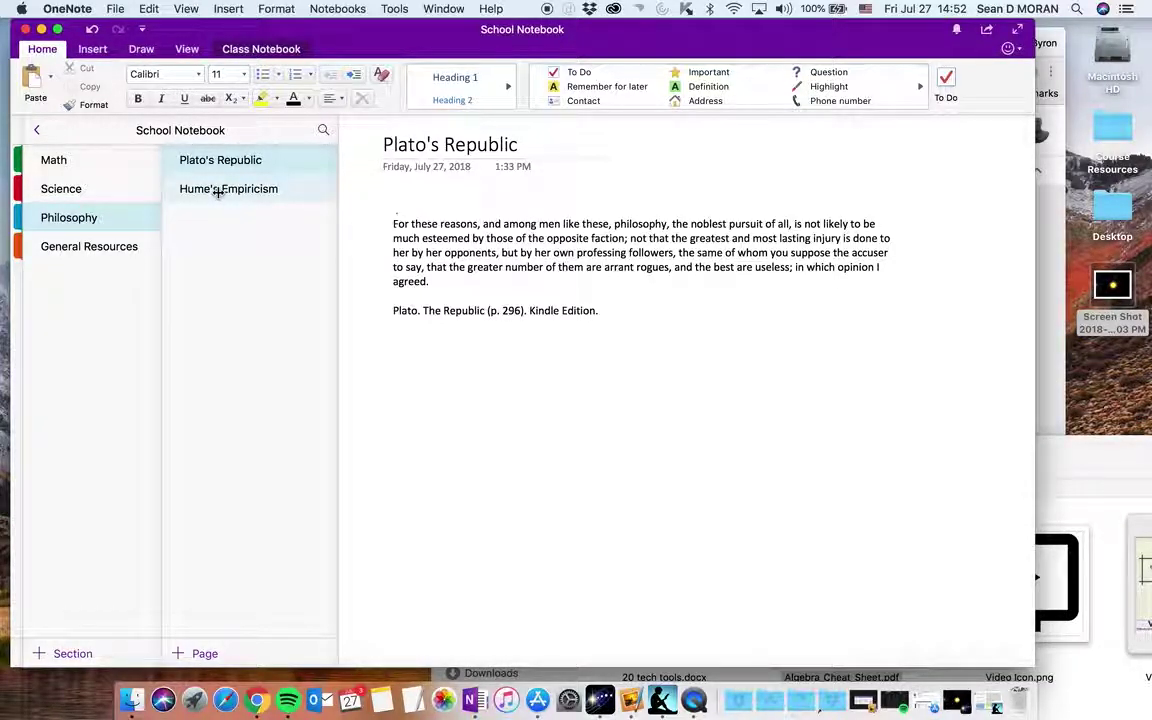
- Add 20 tech tools.docx and Algebra_Cheat_Sheet.pdf, attached as a file, to General Resources
left_click(94, 247)
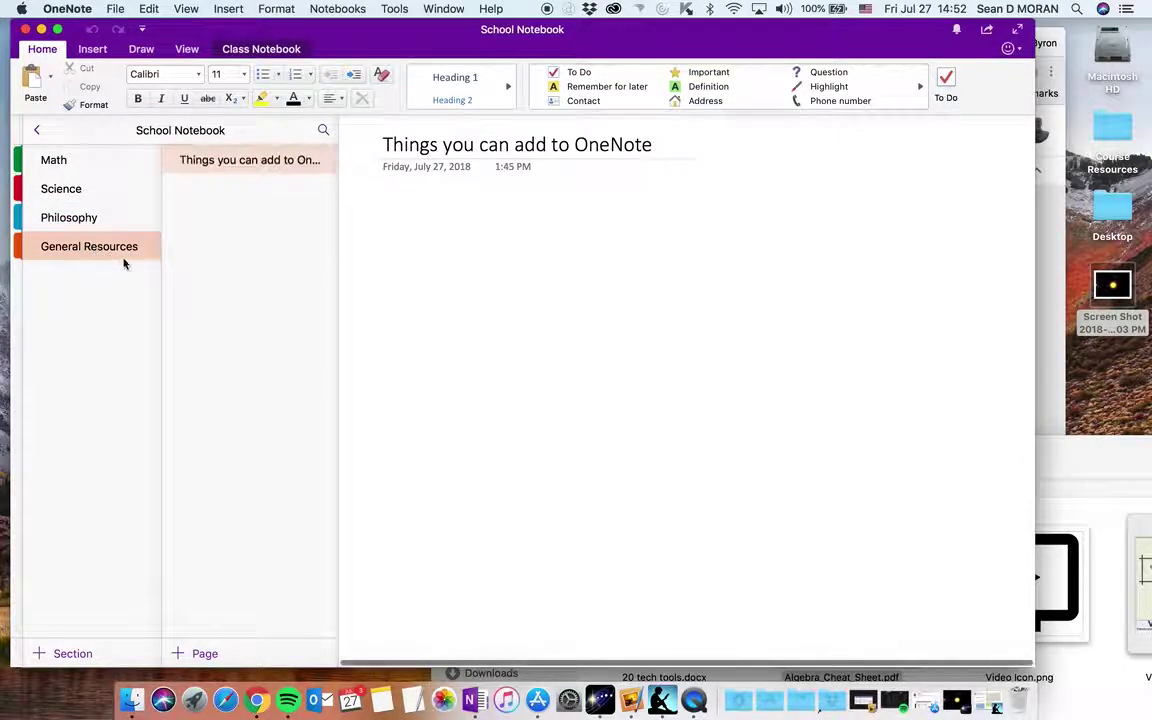
left_click(1093, 470)
left_click_drag(1093, 470, 893, 349)
left_click_drag(450, 463, 400, 232)
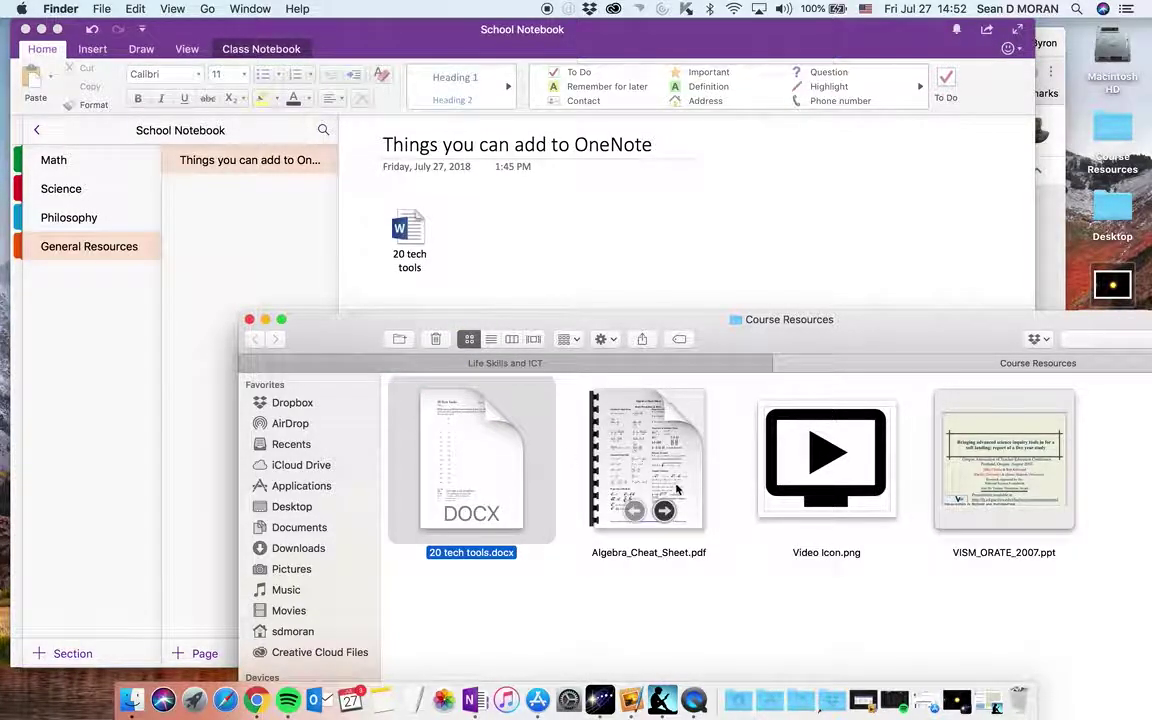
left_click_drag(638, 444, 507, 239)
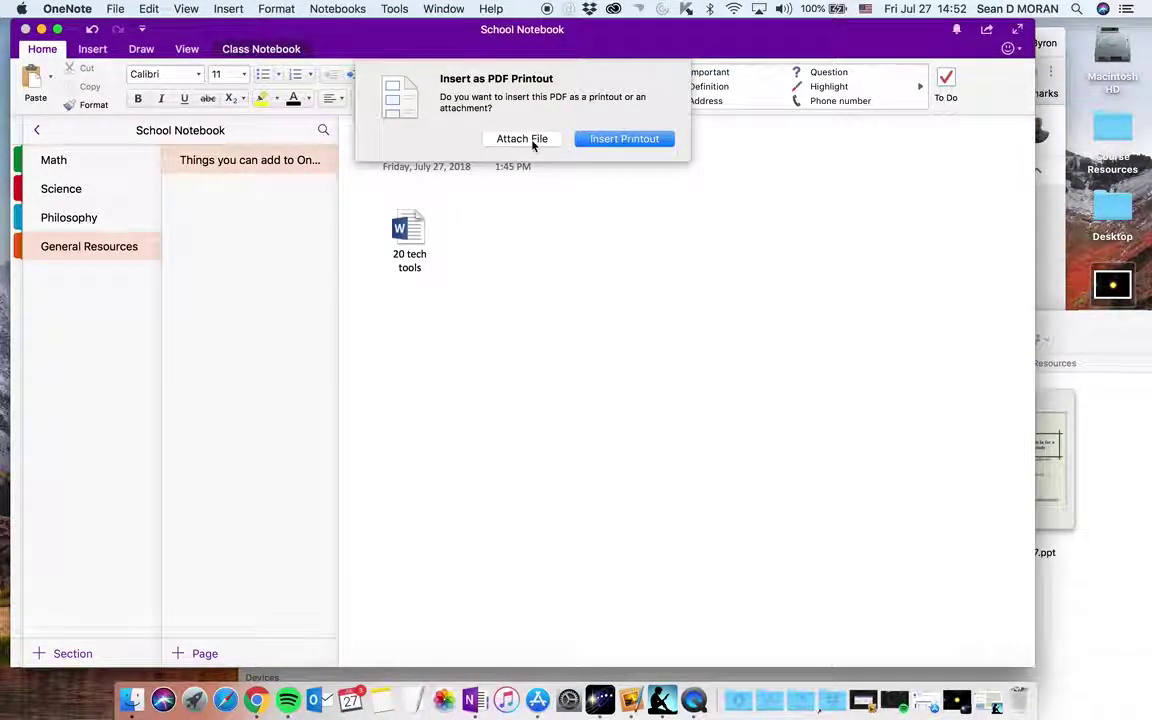
left_click(533, 139)
- Add Video Icon.png and VISM_ORATE_2007.ppt to the page, then close the Course Resources folder
left_click(1058, 335)
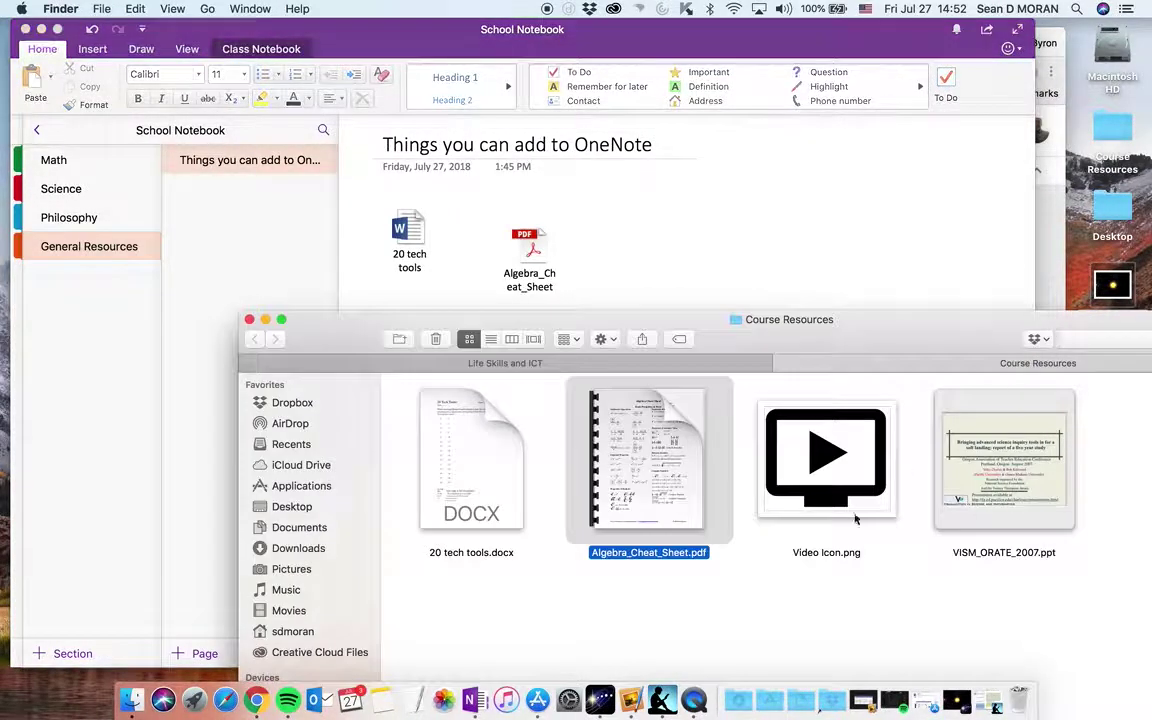
left_click_drag(818, 450, 650, 258)
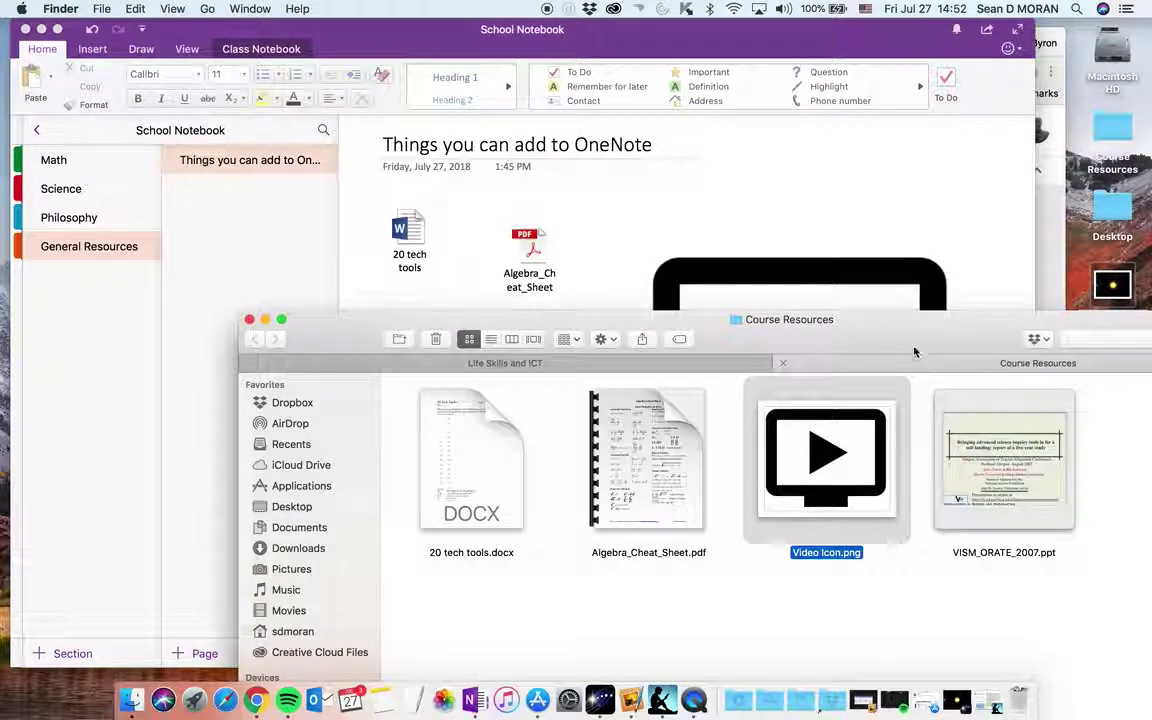
left_click_drag(915, 352, 920, 548)
left_click_drag(1010, 650, 437, 356)
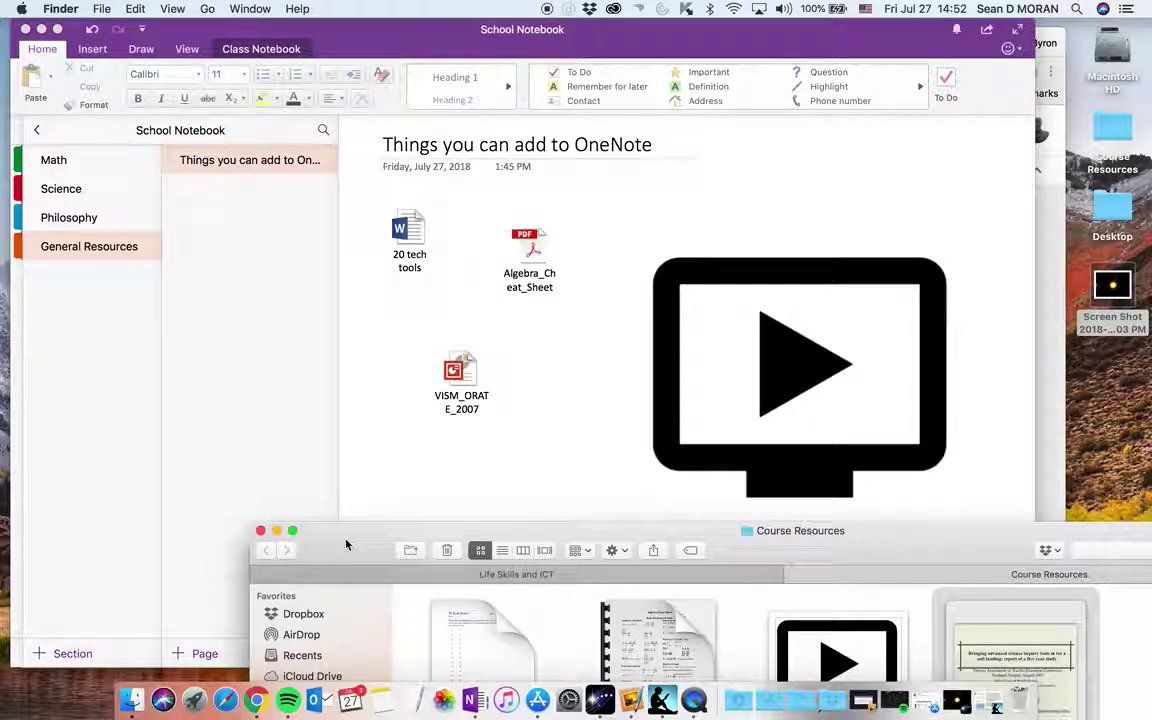
left_click_drag(346, 544, 163, 124)
left_click(79, 110)
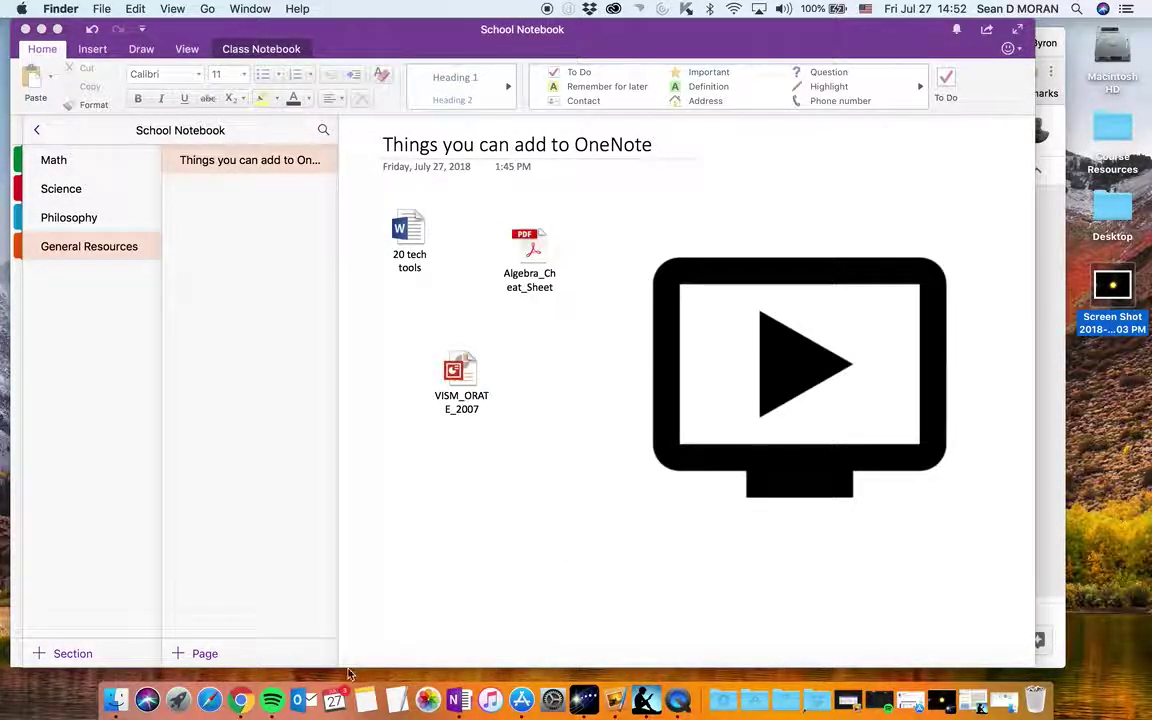
left_click(240, 700)
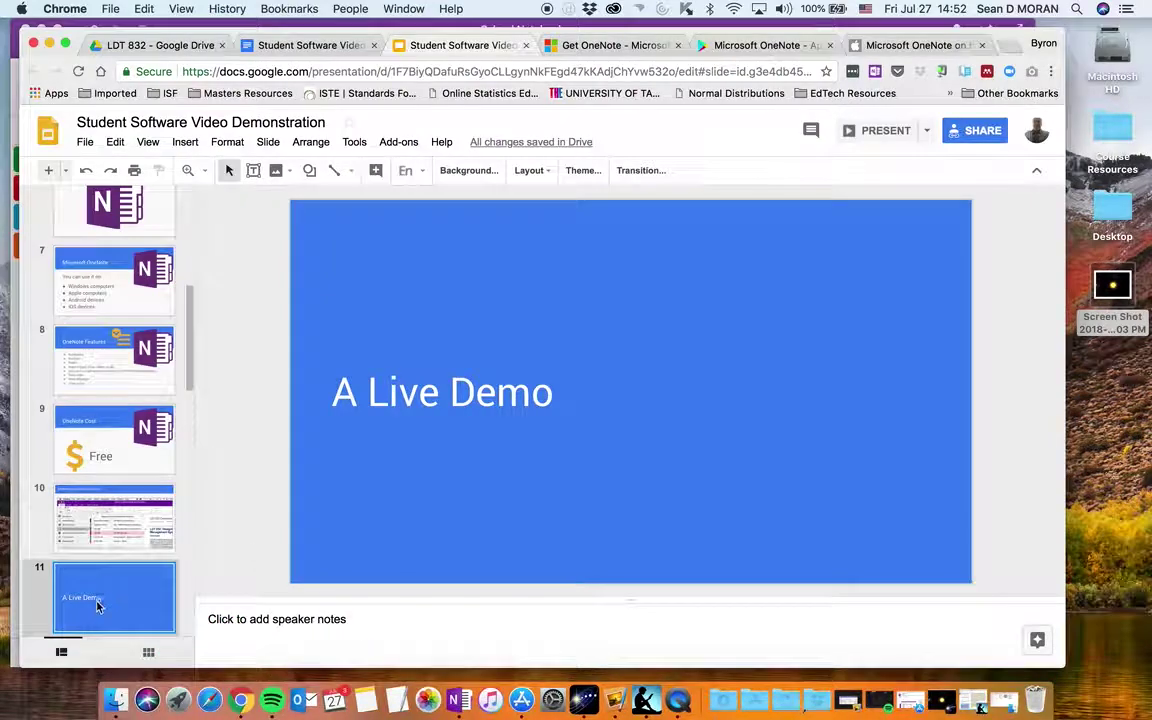
- Scroll the filmstrip and select slide 12, 'Thank you for watching'
scroll(93, 545, "down", 3)
left_click(94, 546)
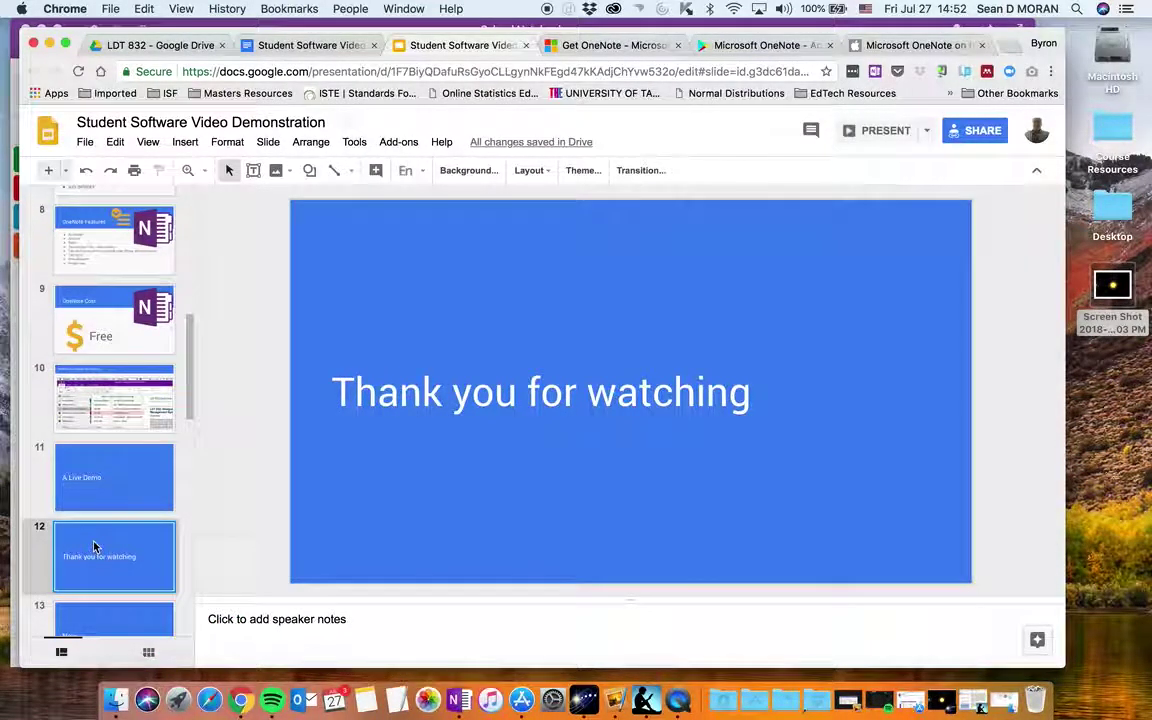